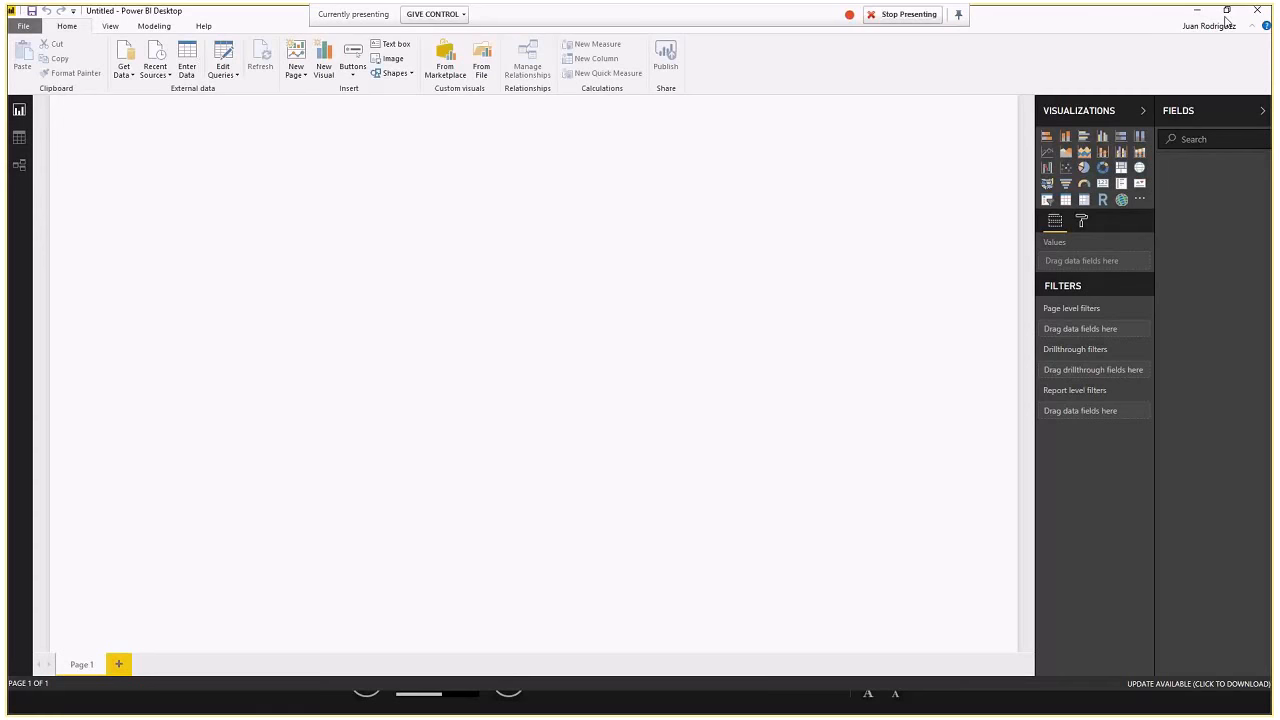
left_click(1229, 12)
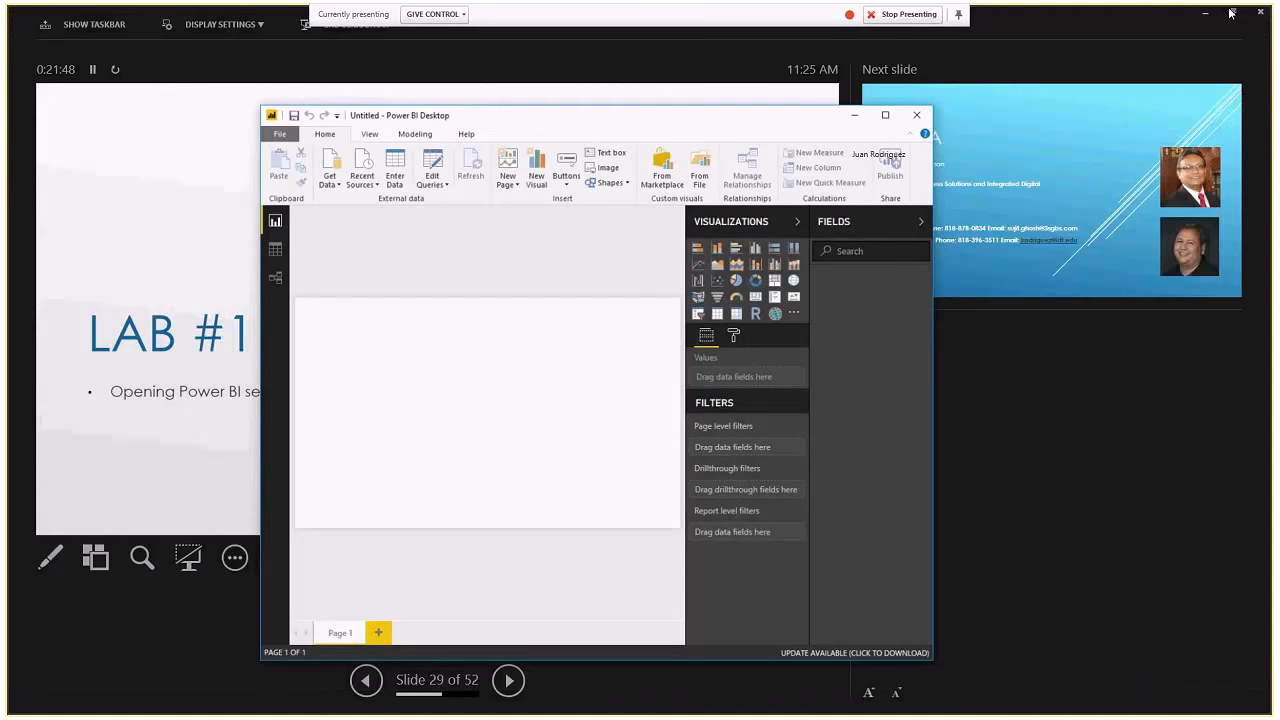
left_click(885, 115)
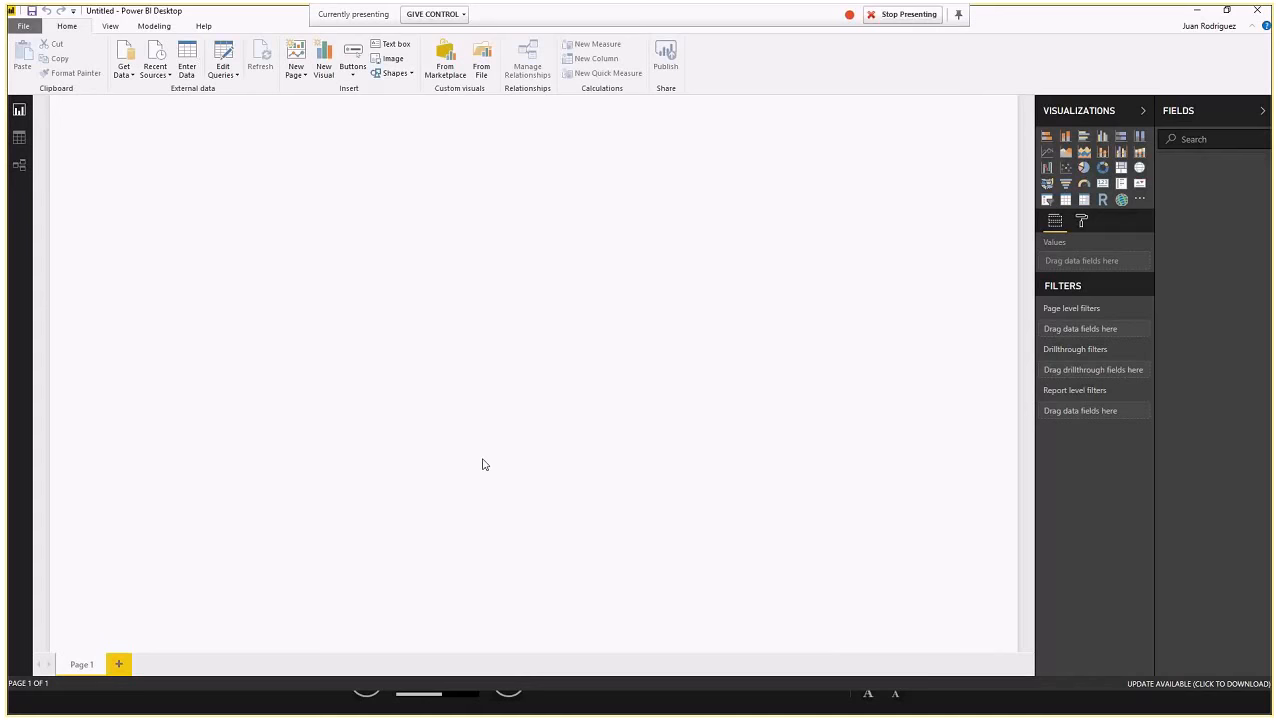
key("alt+Tab")
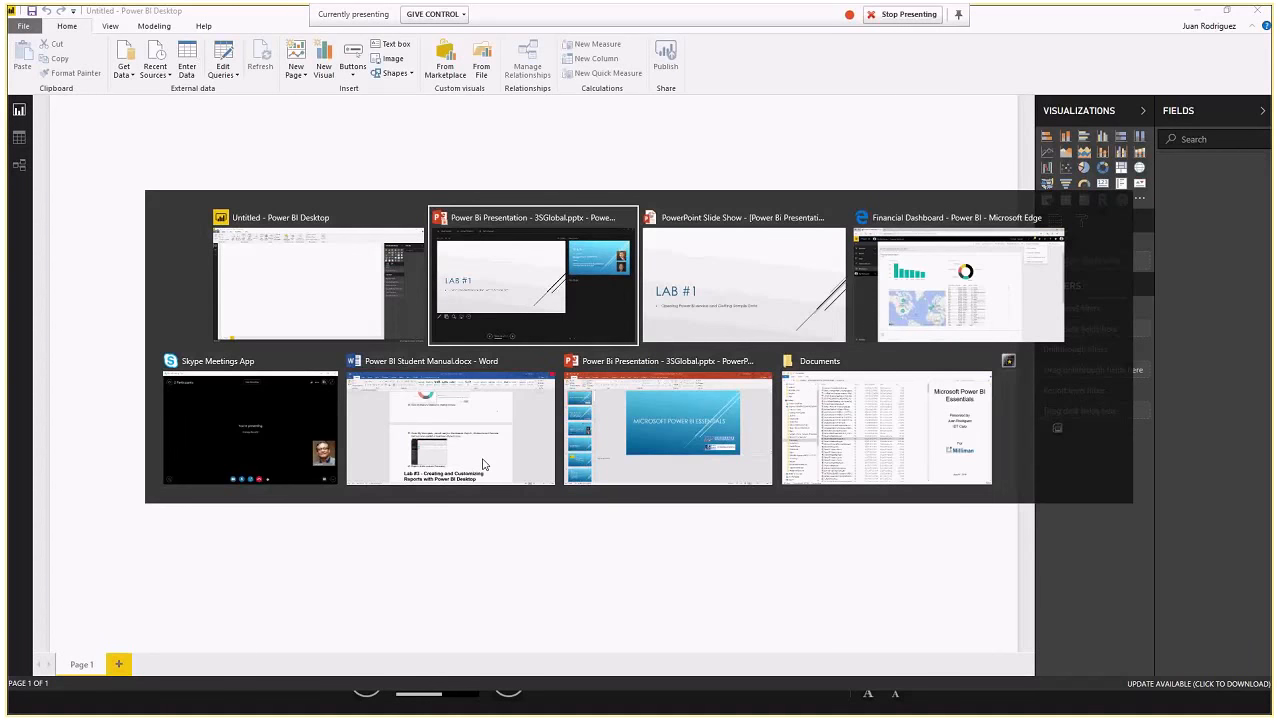
key("alt+Tab")
key("alt+Tab")
key("alt+Tab")
key("alt+Tab")
key("Escape")
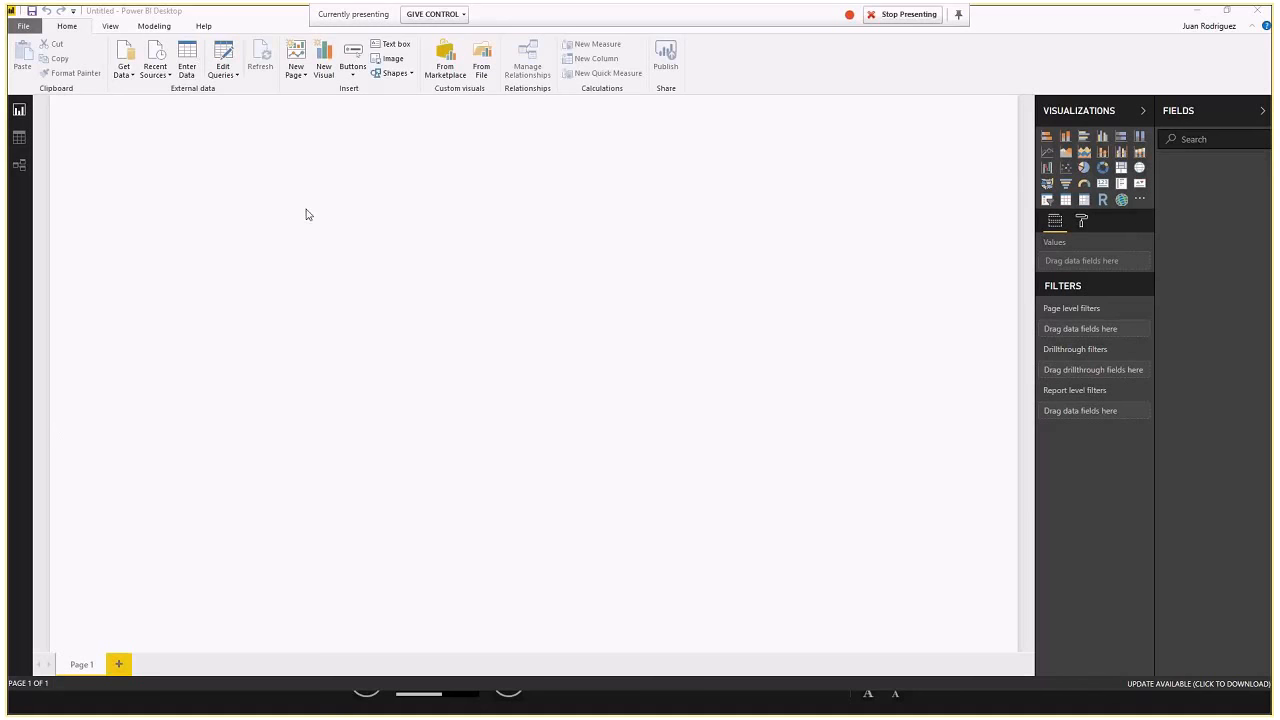
- Connect to the Excel workbook Financial Sample.xlsx on the Desktop as the data source
left_click(124, 60)
left_click(124, 72)
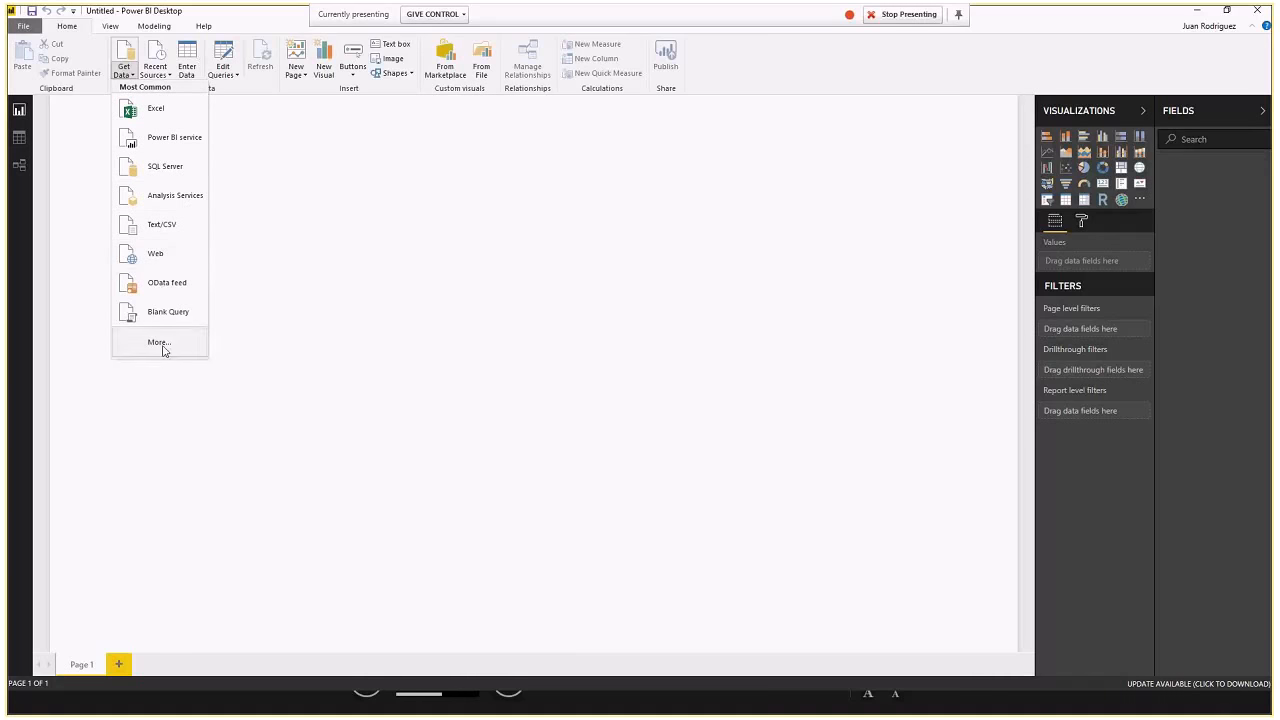
left_click(160, 110)
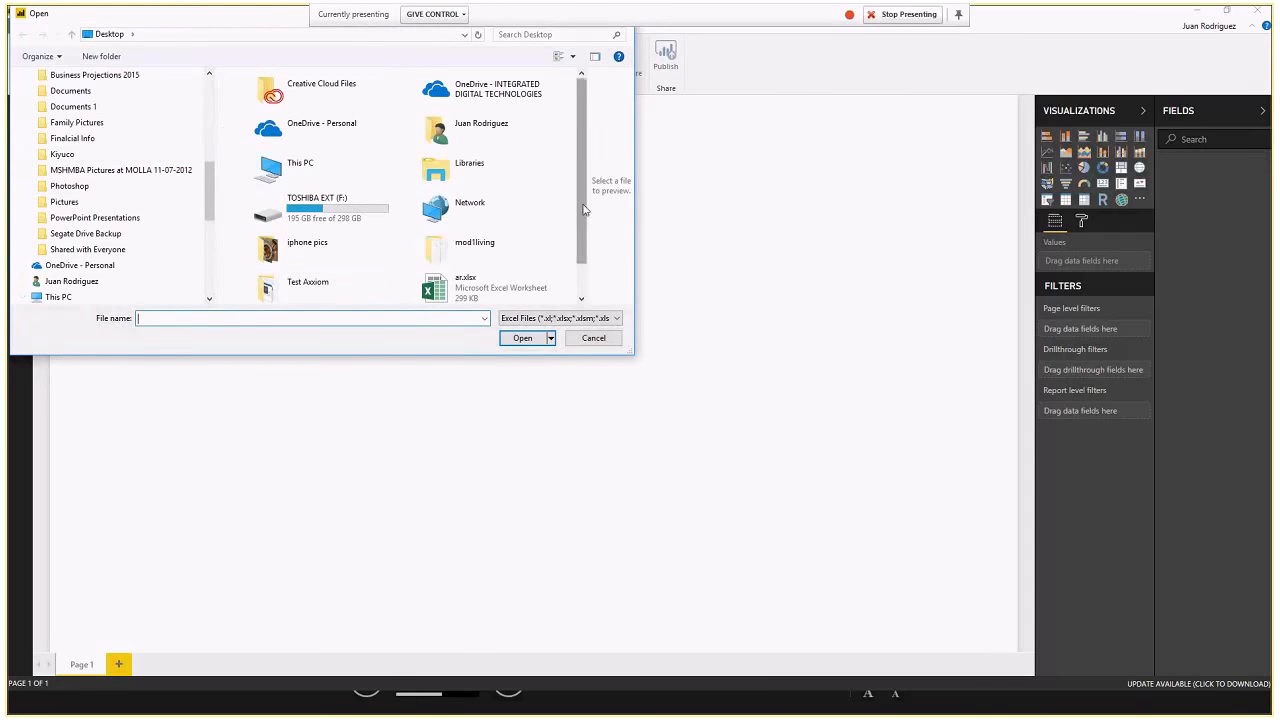
scroll(587, 232, "down", 1)
scroll(587, 232, "down", 1)
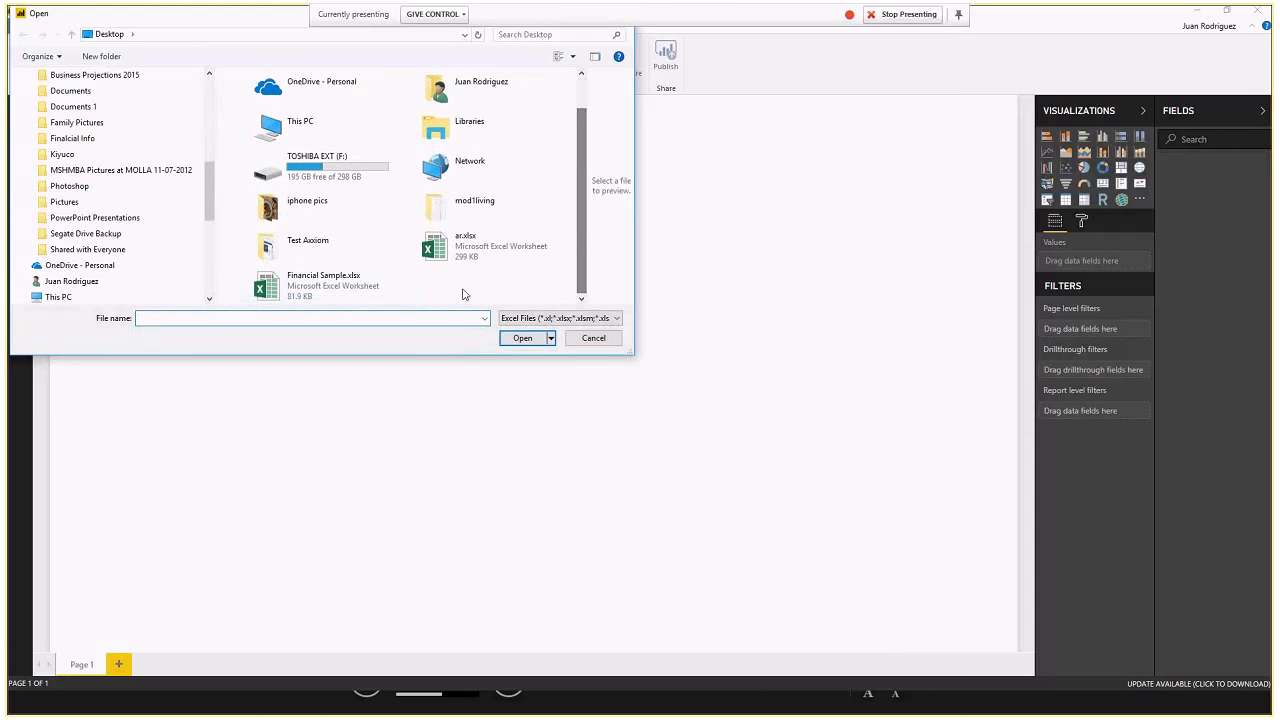
left_click(327, 291)
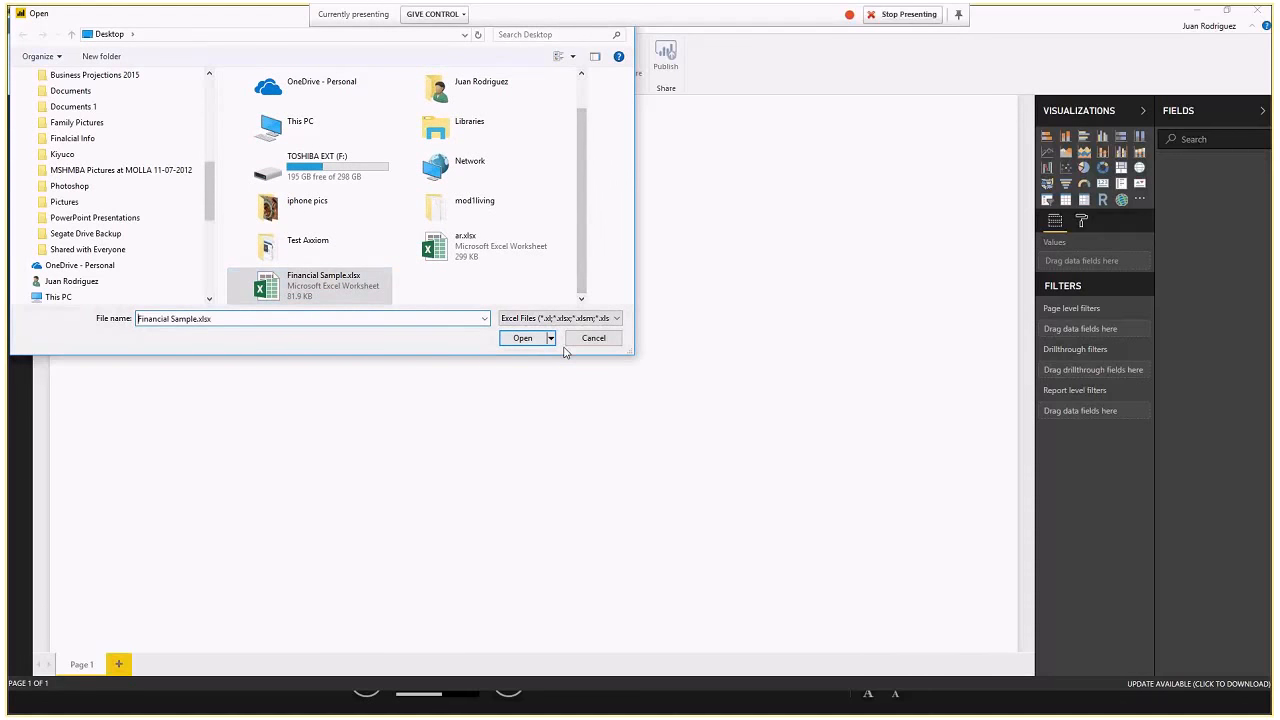
left_click(524, 338)
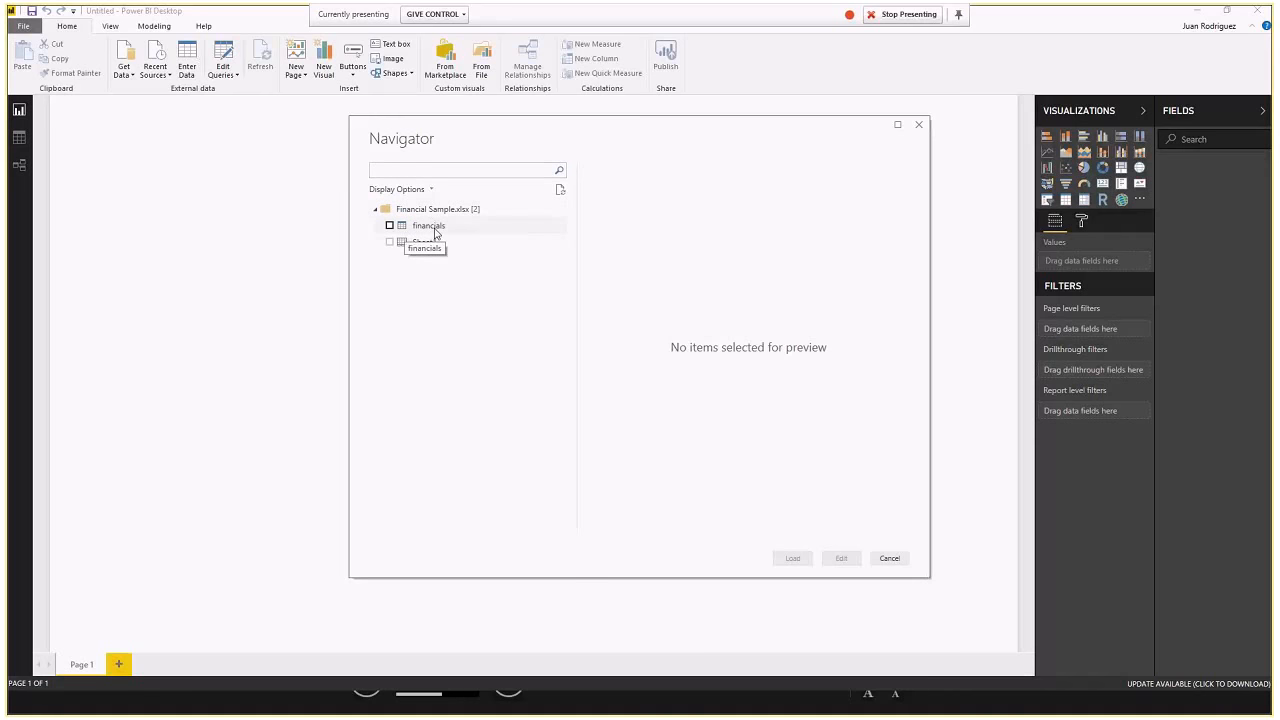
- Select only the financials table of the workbook, leaving Sheet1 out, and open it for editing in Power Query Editor
left_click(390, 226)
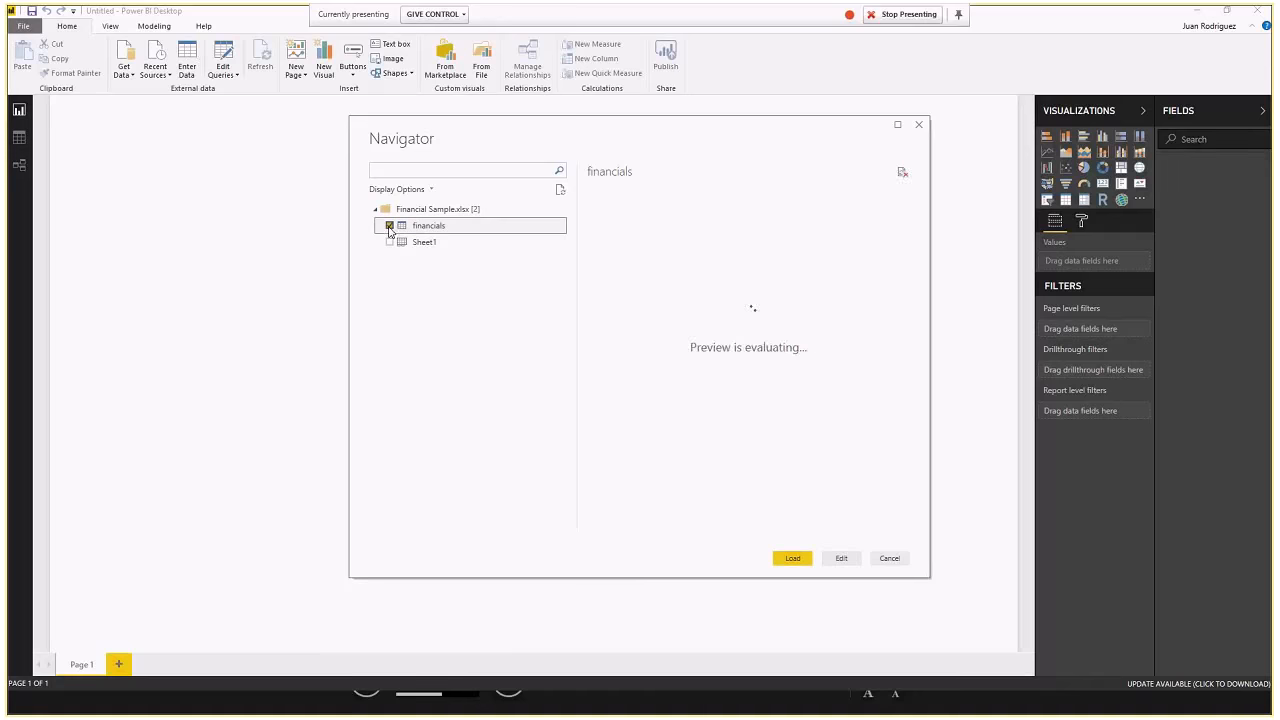
left_click(390, 243)
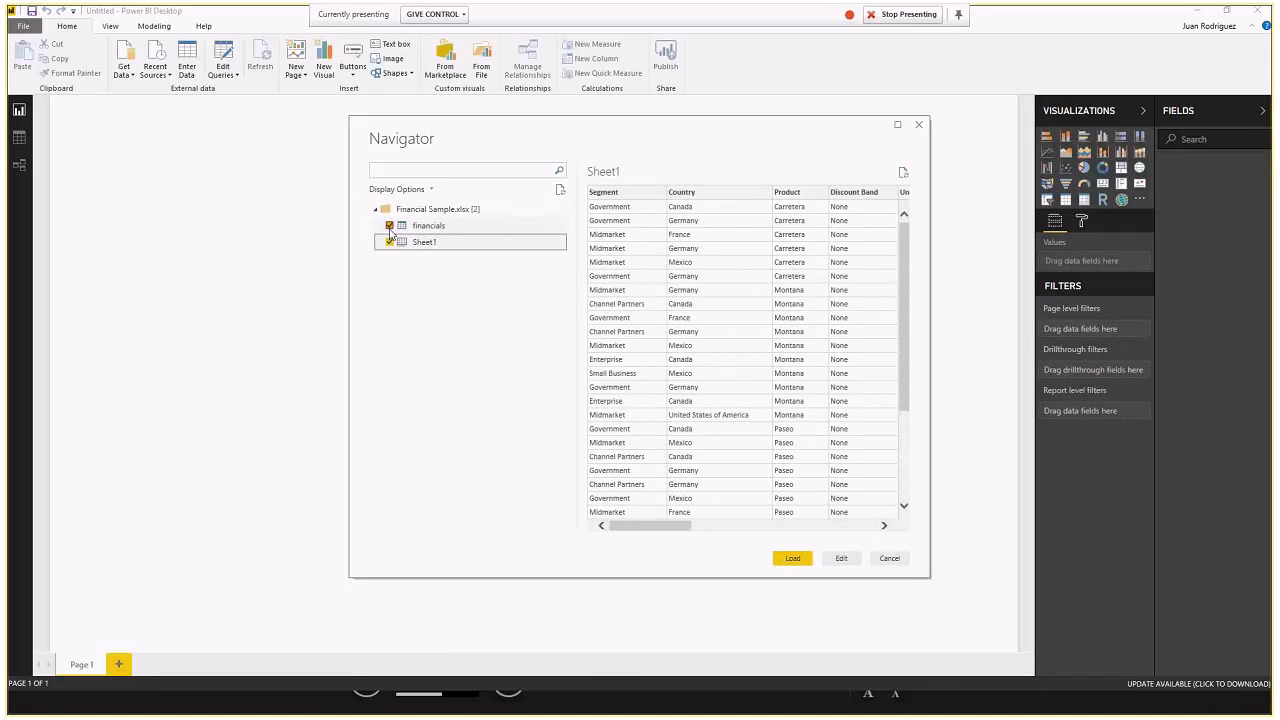
left_click(391, 244)
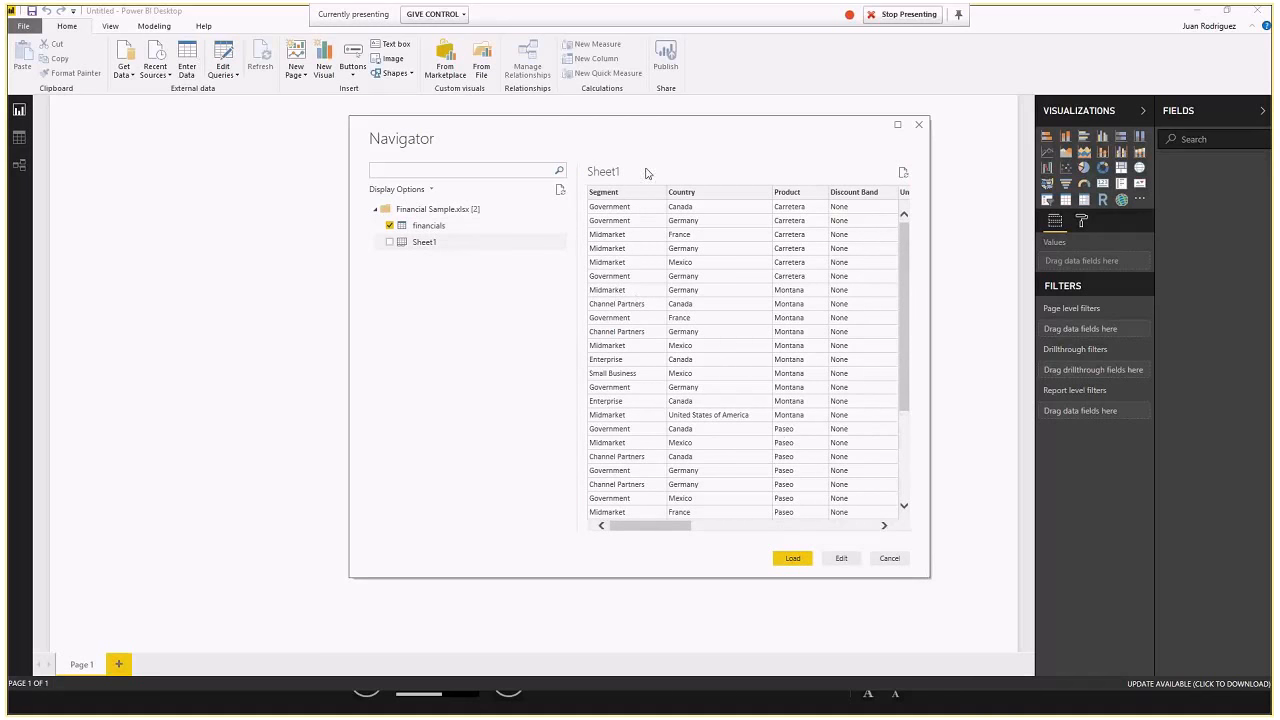
mouse_move(680, 530)
left_mouse_down()
mouse_move(773, 535)
mouse_move(672, 530)
left_mouse_up()
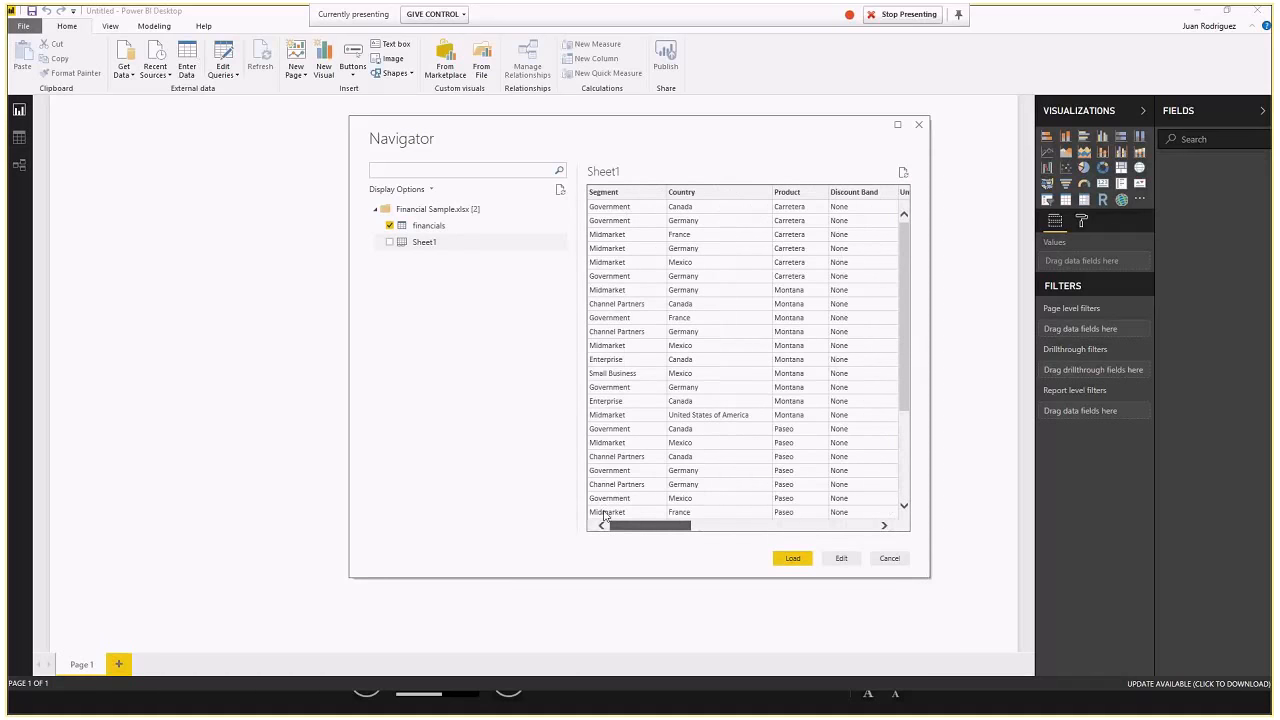
left_click(792, 563)
left_click(843, 558)
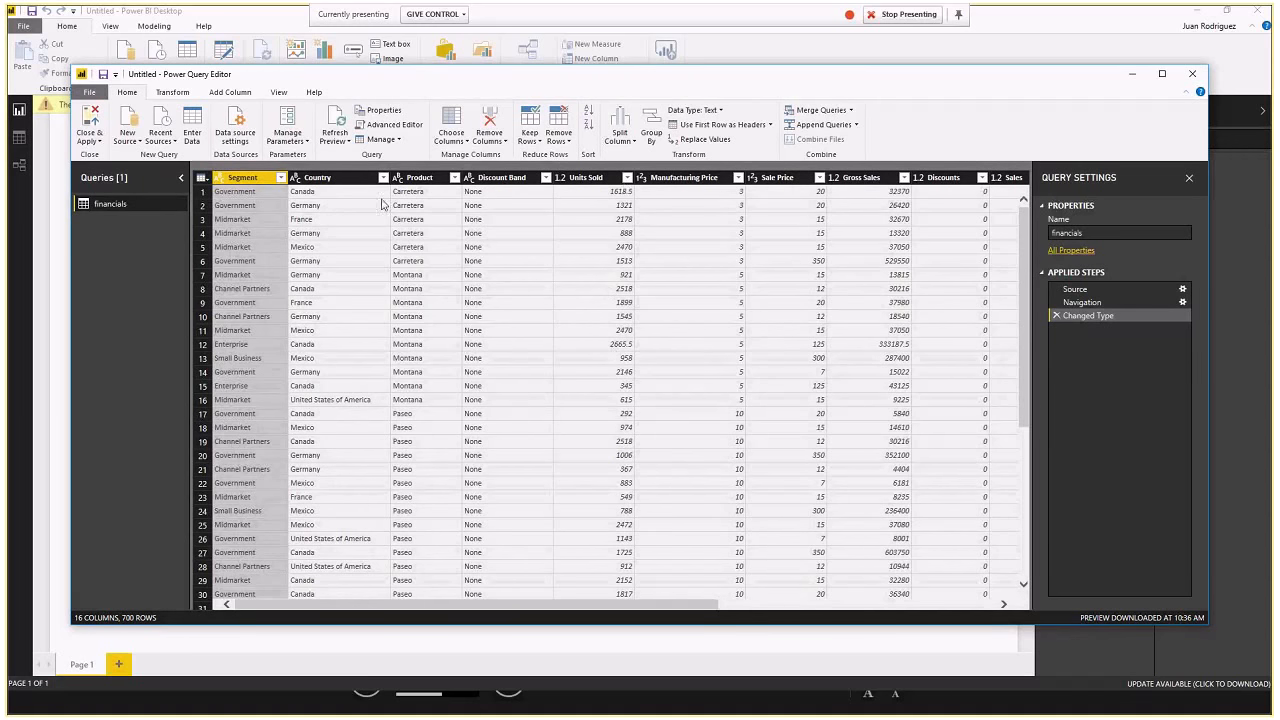
- Look over the Power Query Editor's command groups, and apply the financials query to load its data into the report
left_click(184, 96)
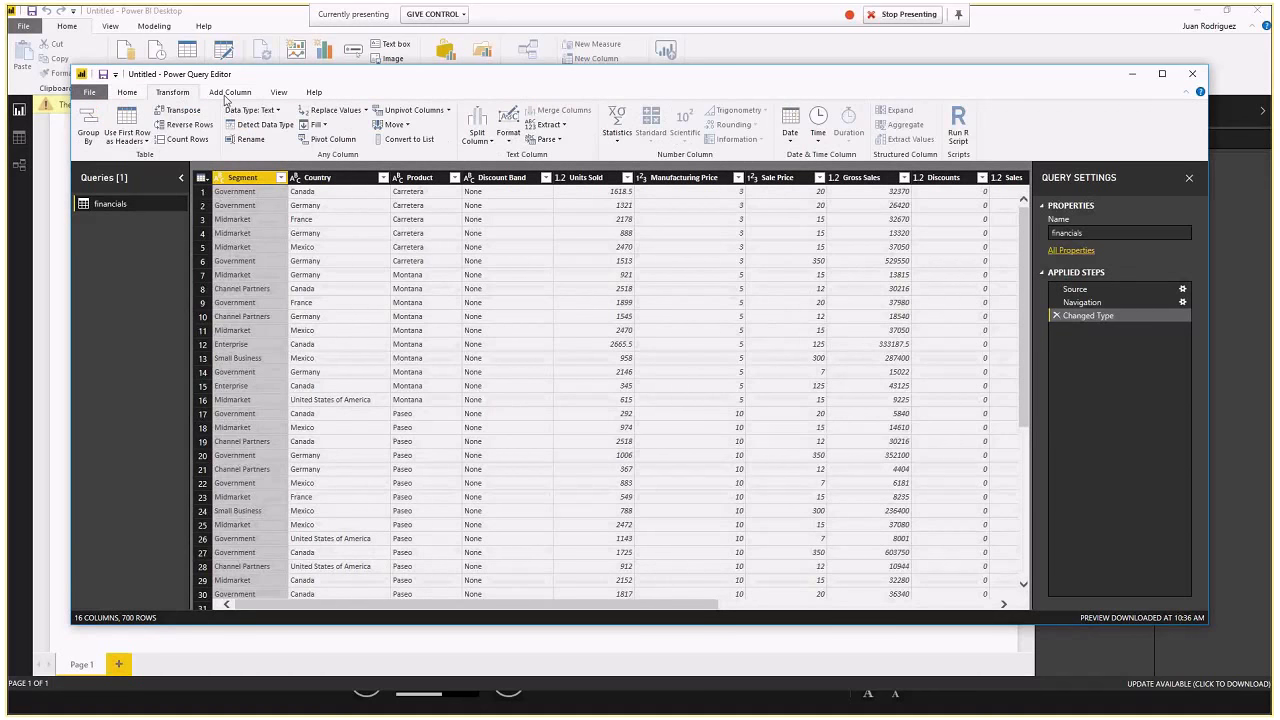
left_click(228, 96)
left_click(281, 94)
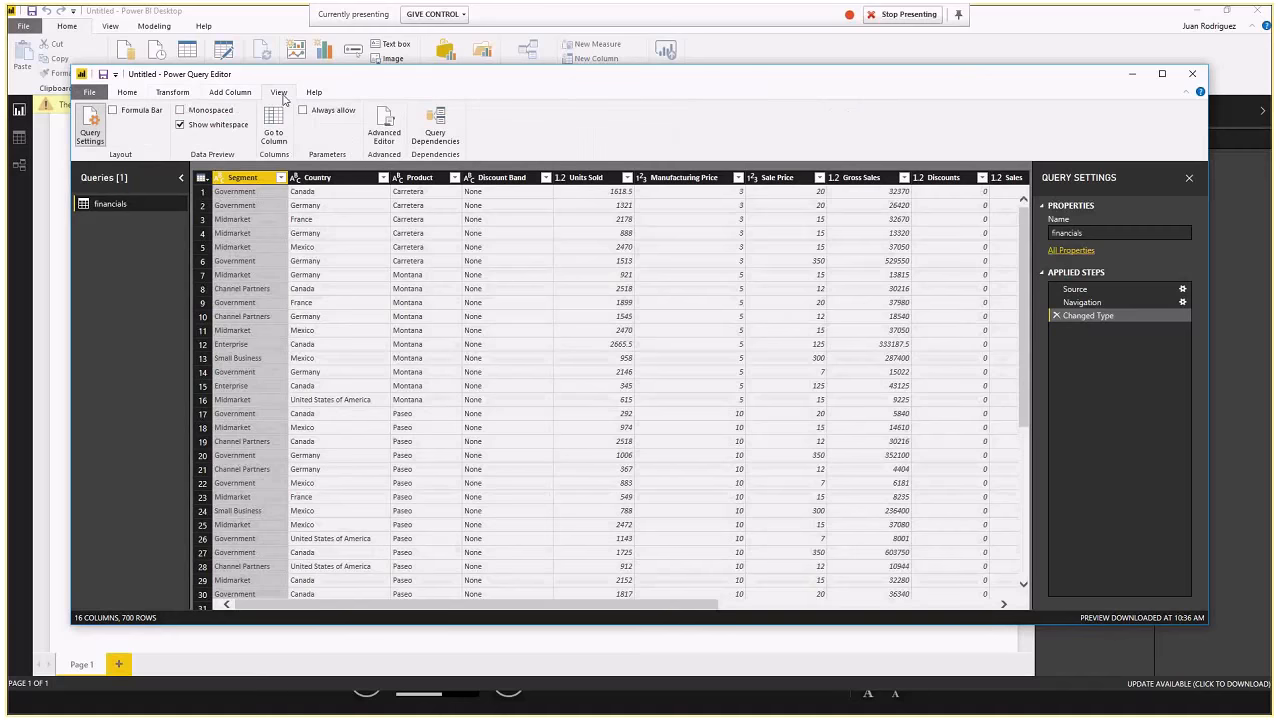
left_click(132, 95)
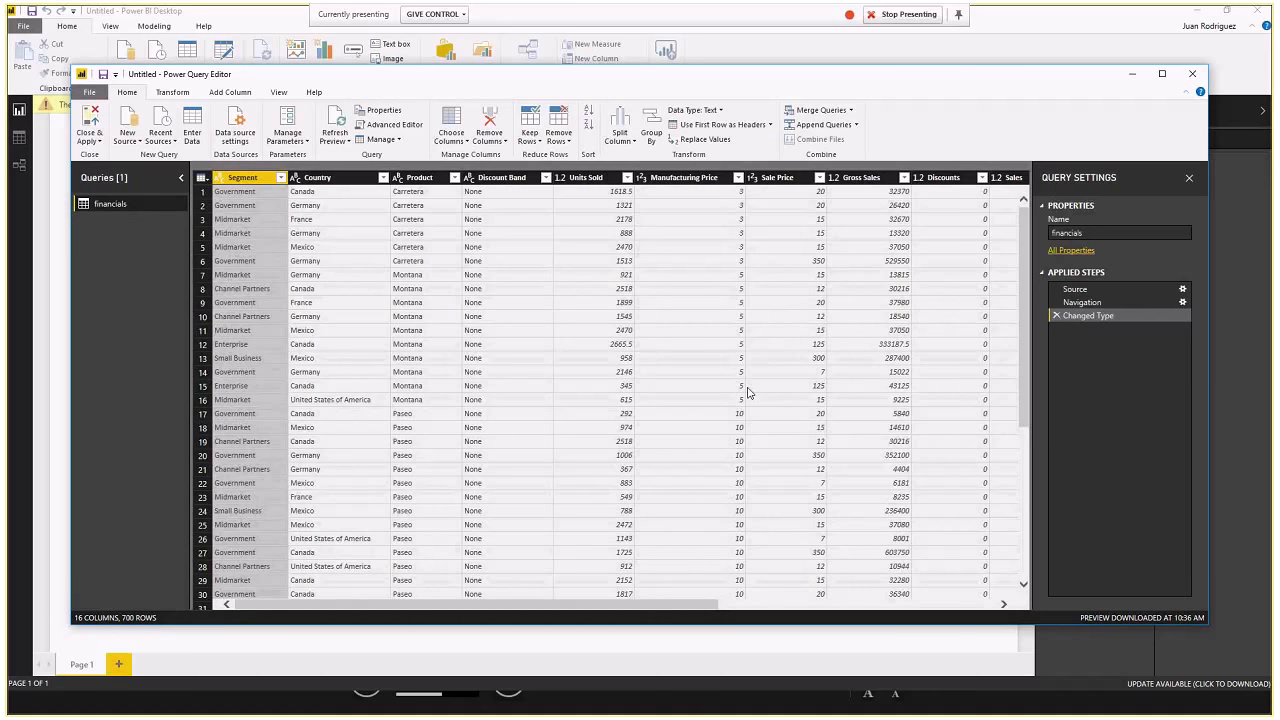
left_click(89, 125)
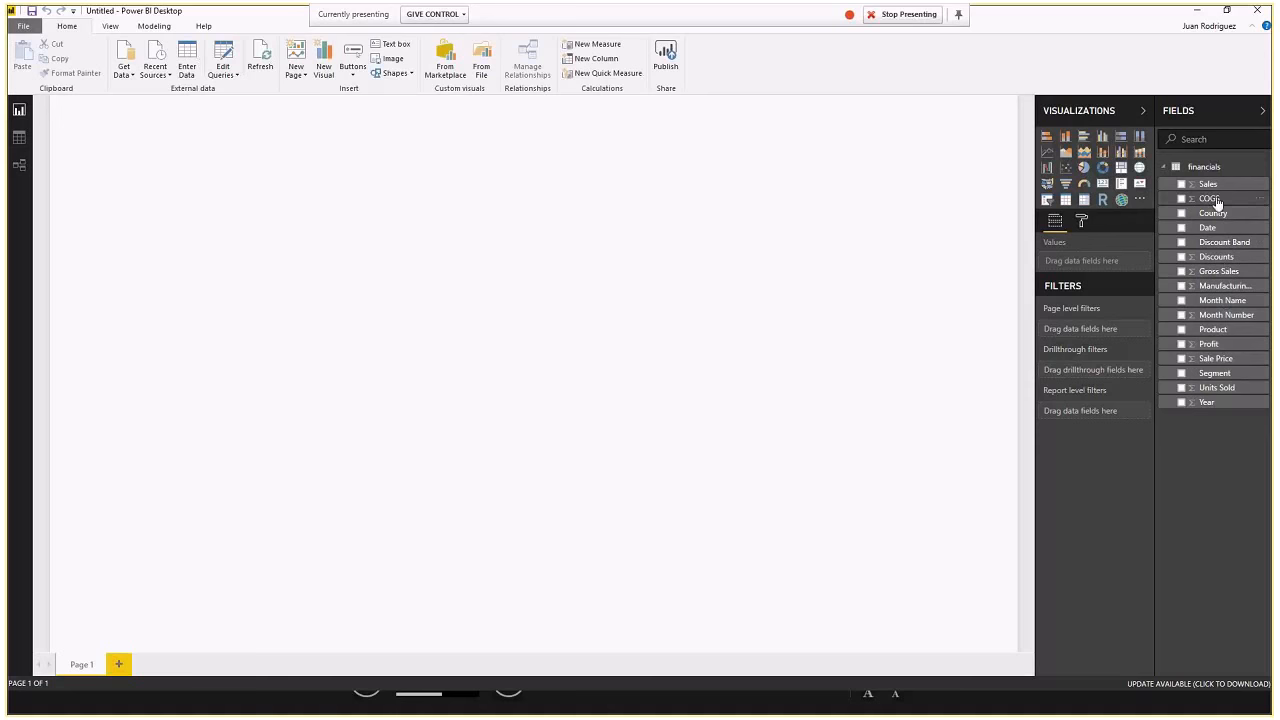
- Create a column chart of Sales by Product in the upper-left corner of the report page and enlarge it slightly
left_click_drag(1211, 187, 122, 136)
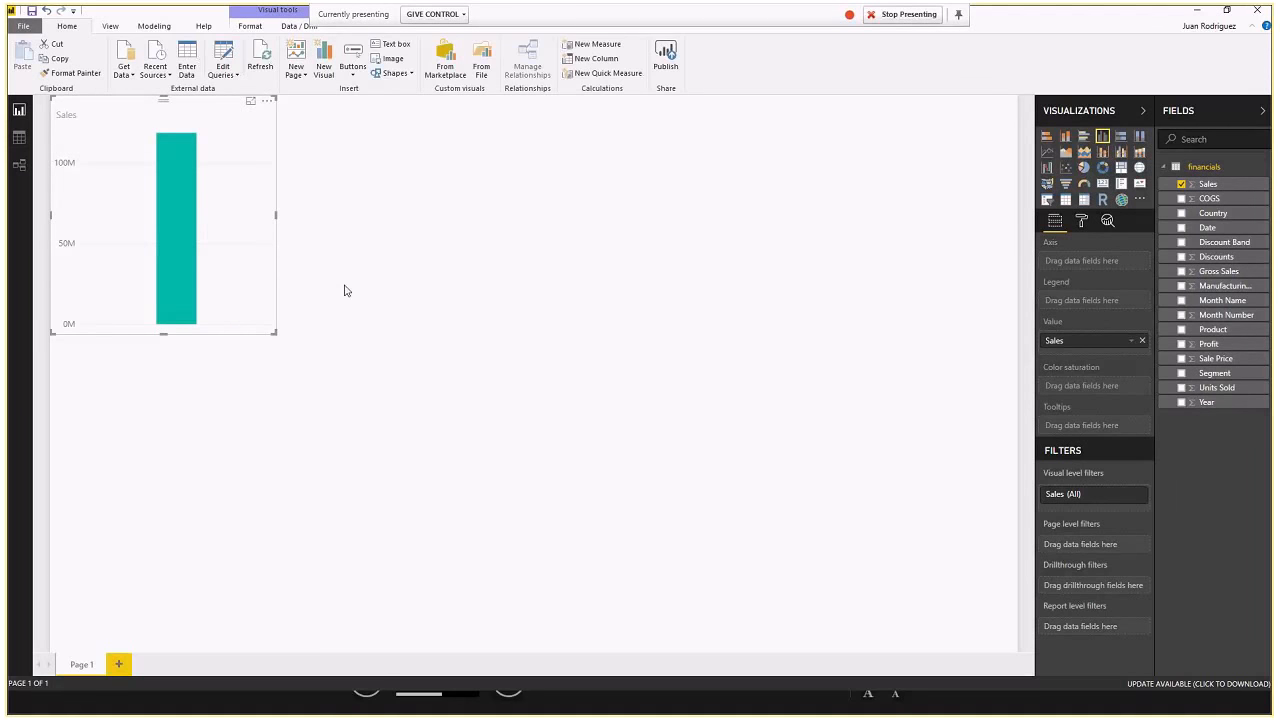
left_click_drag(275, 331, 336, 363)
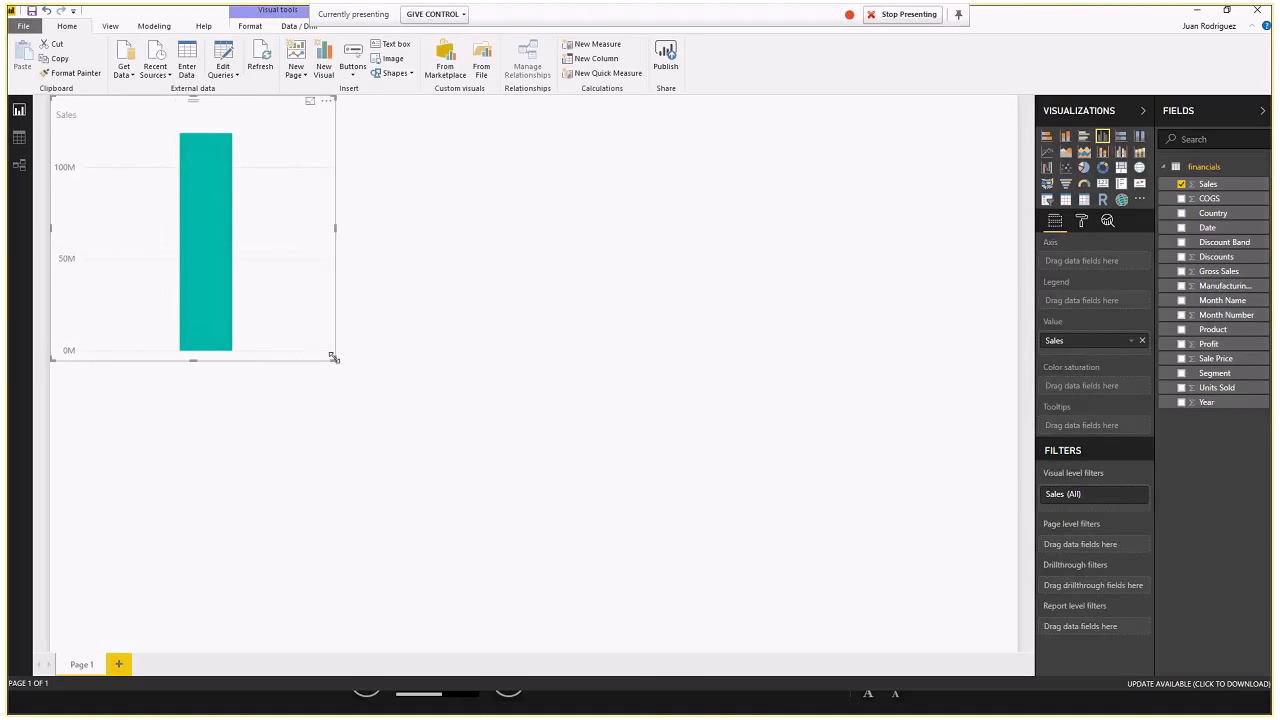
mouse_move(228, 258)
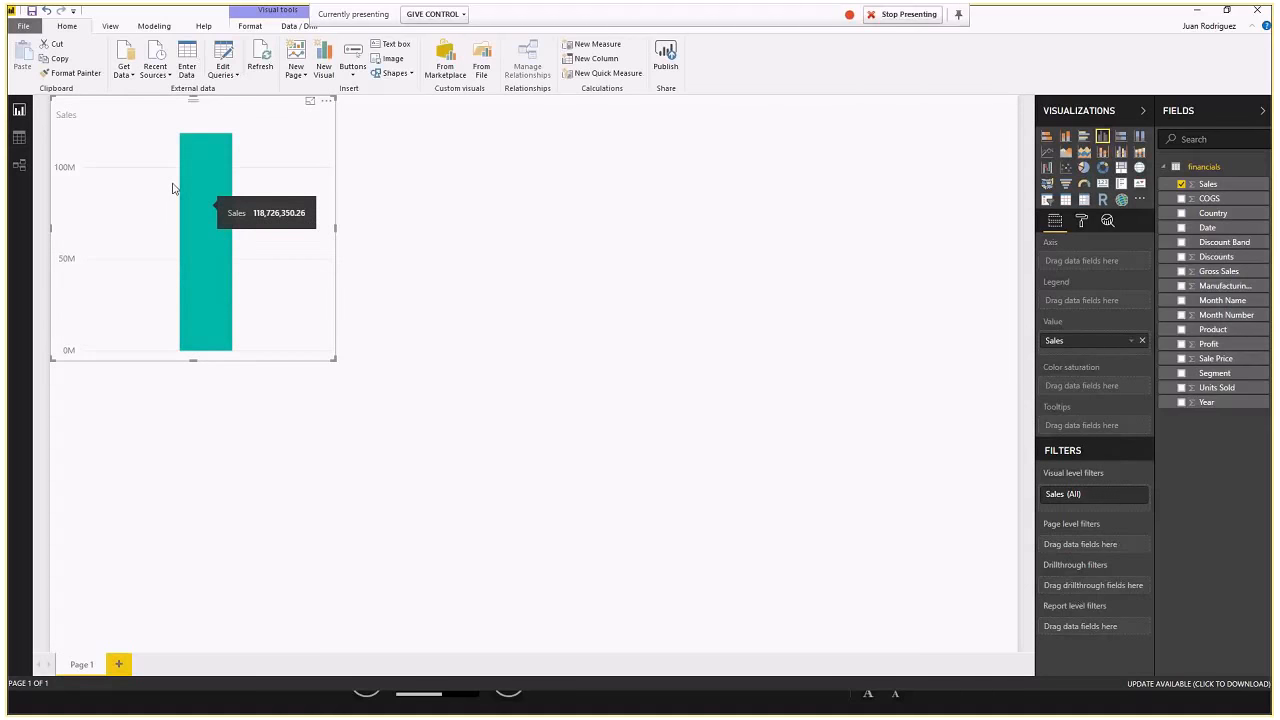
left_click_drag(1211, 334, 216, 222)
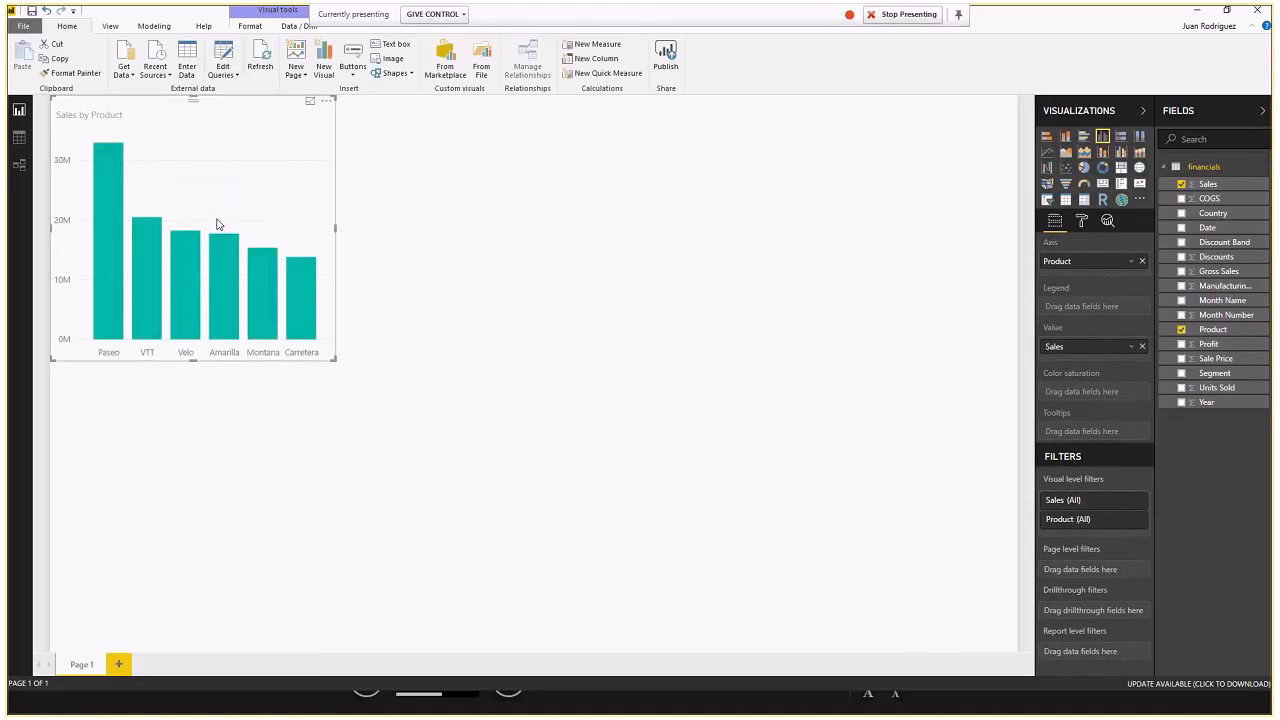
- Highlight the VTT, Paseo and Amarilla columns one at a time in the Sales by Product chart, and clear the highlight
left_click(173, 271)
left_click(149, 267)
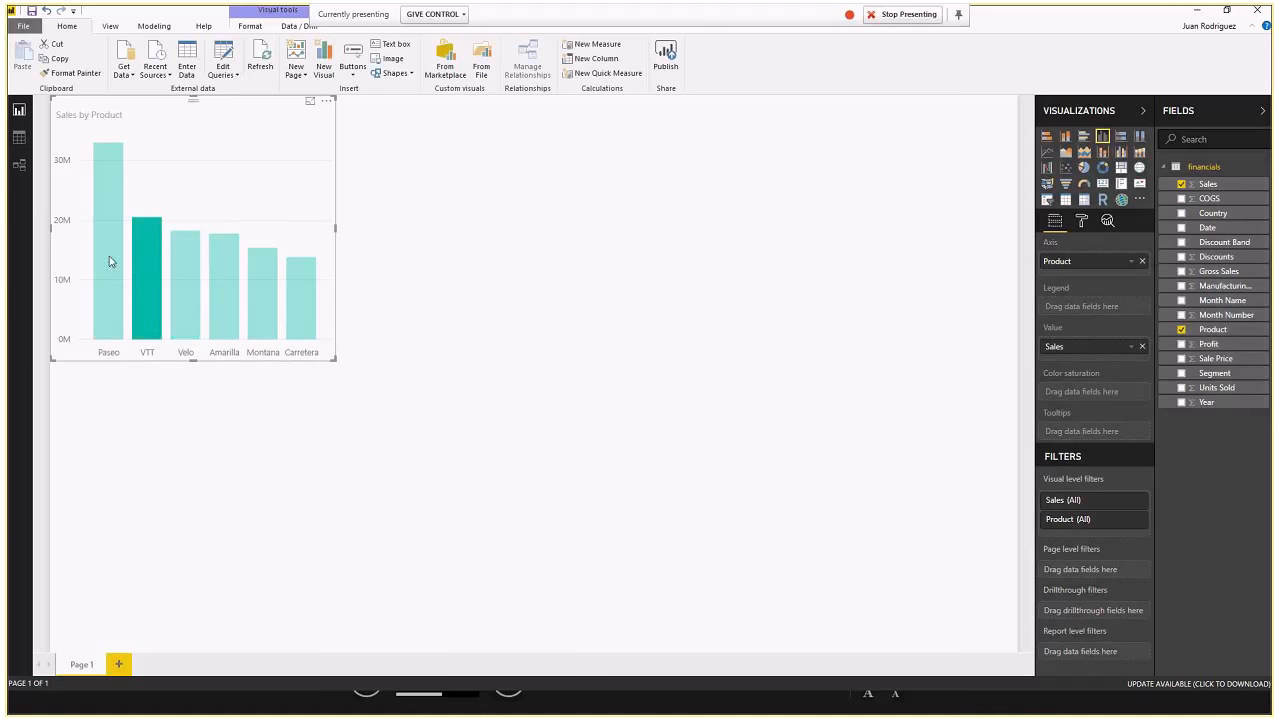
left_click(109, 256)
left_click(226, 258)
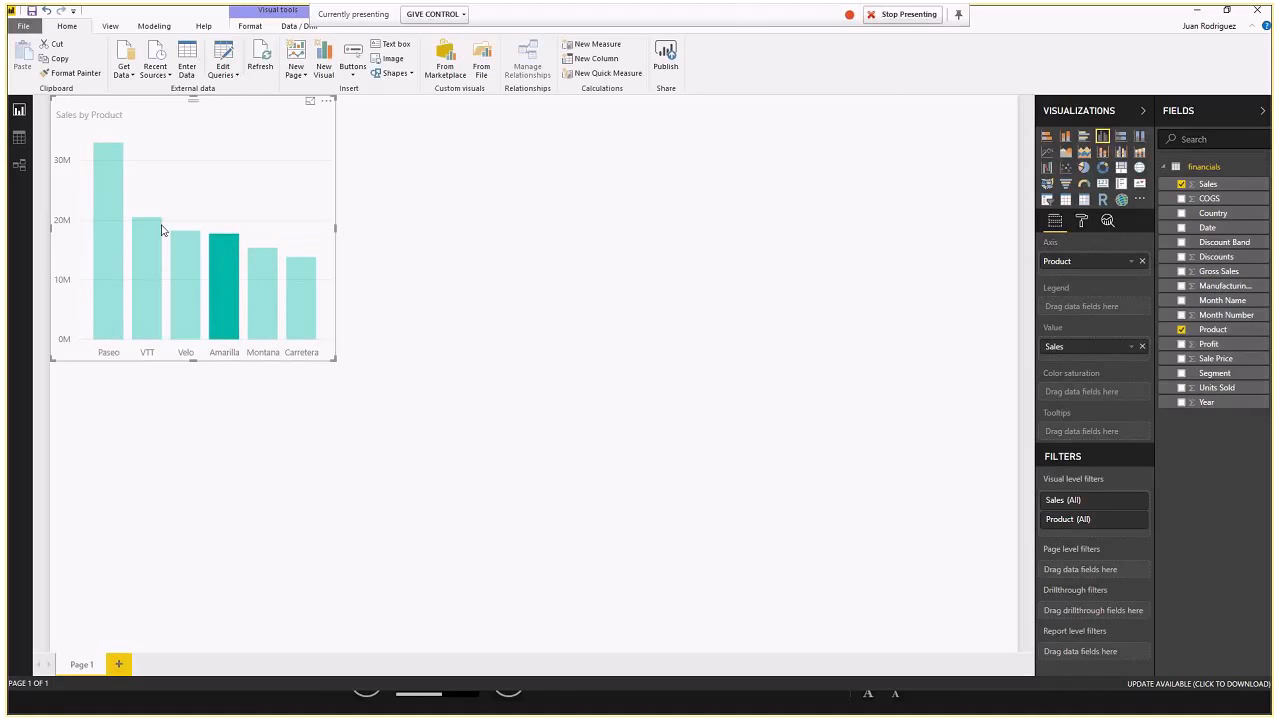
left_click(200, 189)
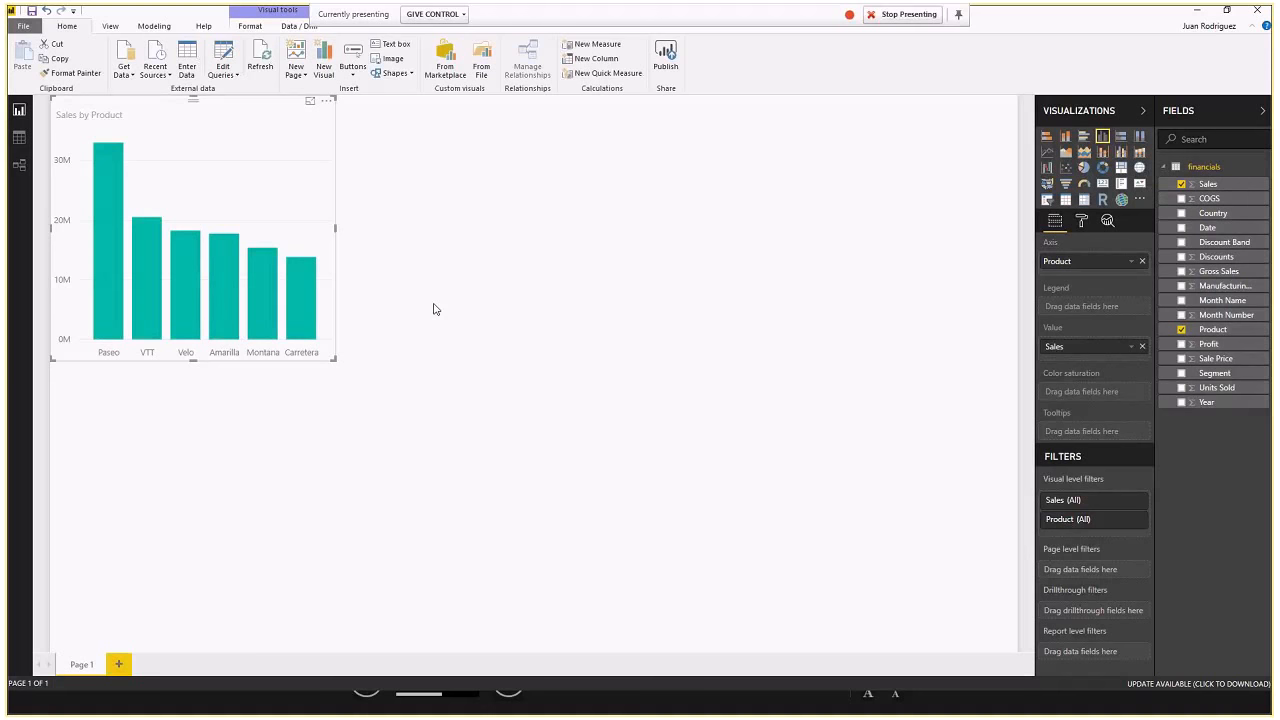
- Add a map with Country as location and Gross Sales as bubble size, and place it just below the column chart without overlap
left_click(295, 517)
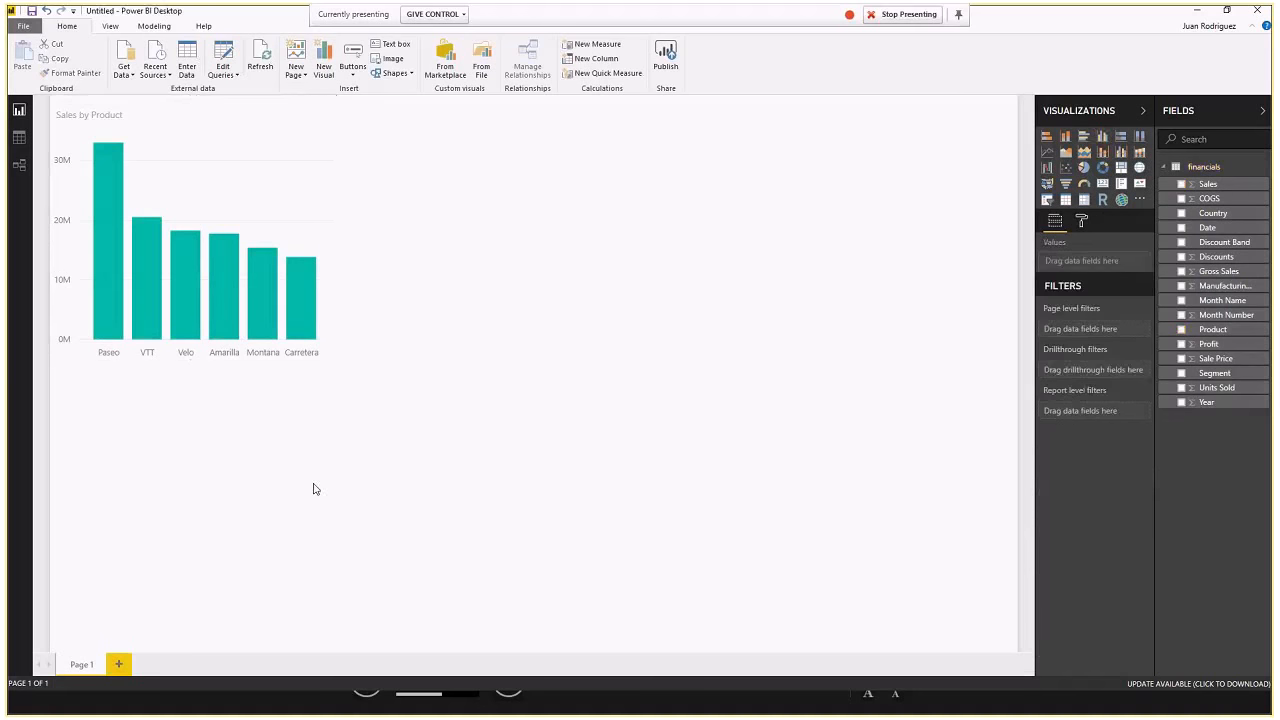
left_click(1140, 170)
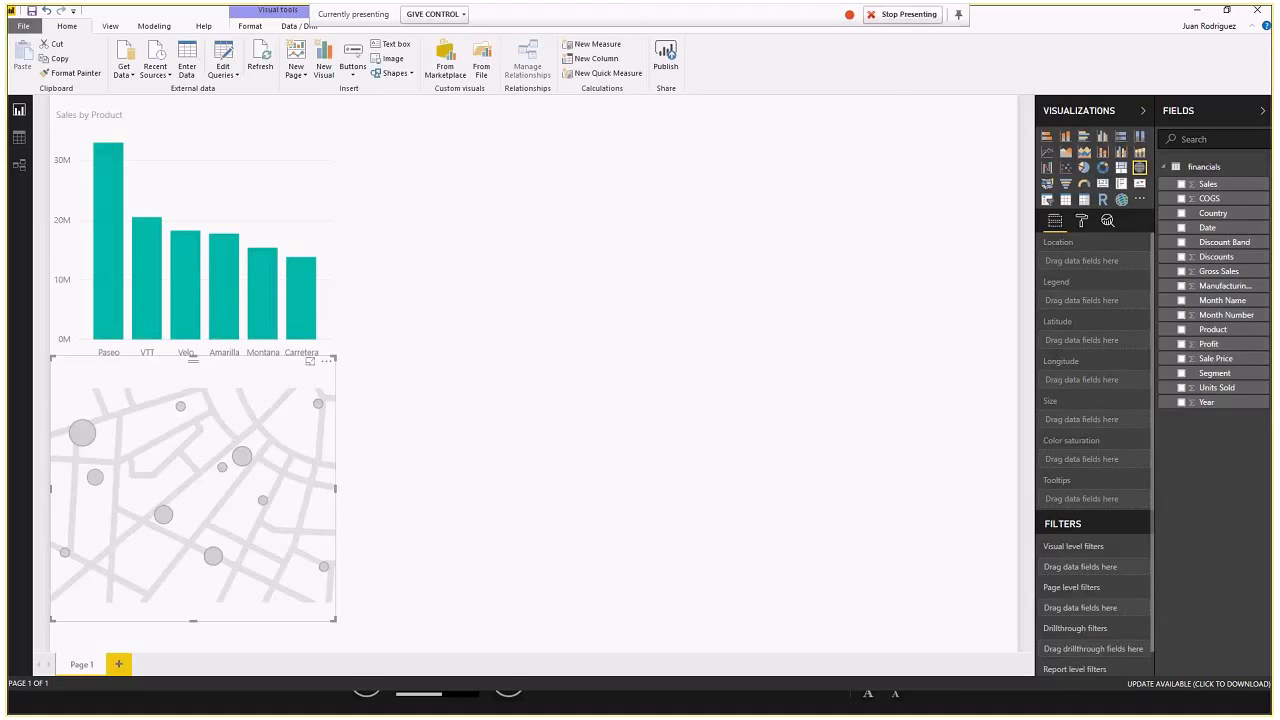
left_click_drag(1210, 213, 196, 481)
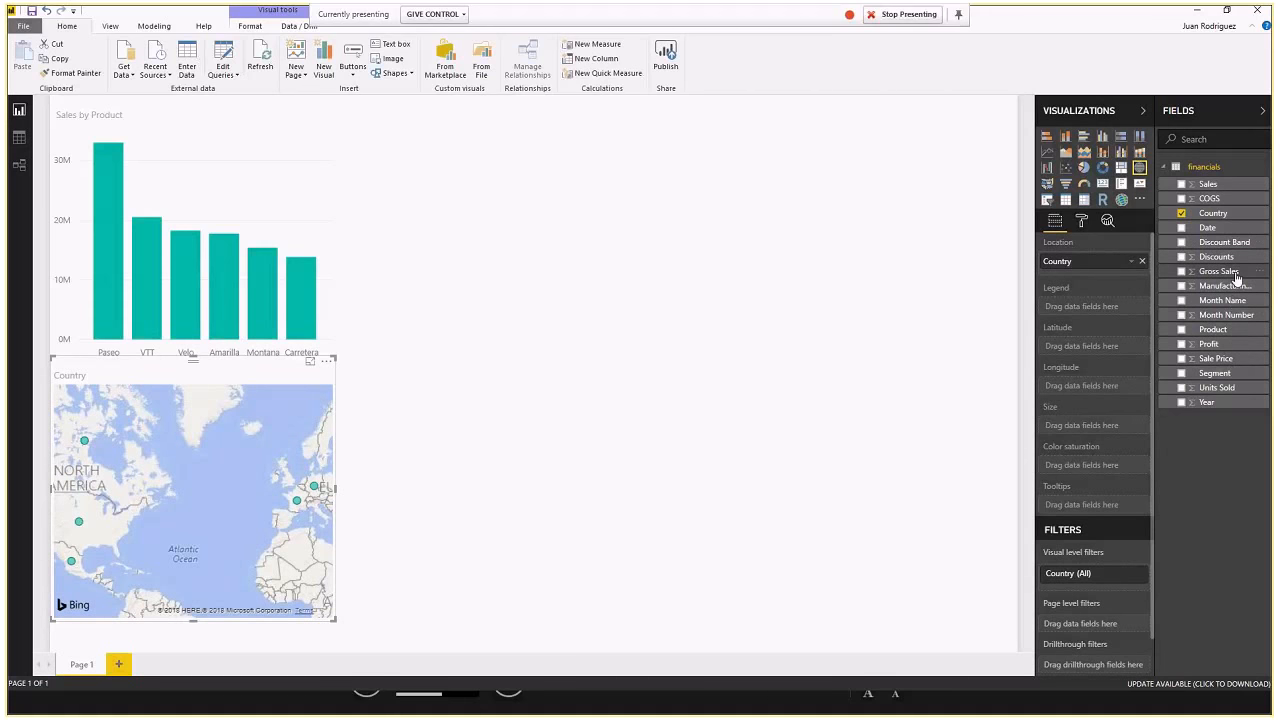
left_click_drag(1237, 278, 191, 478)
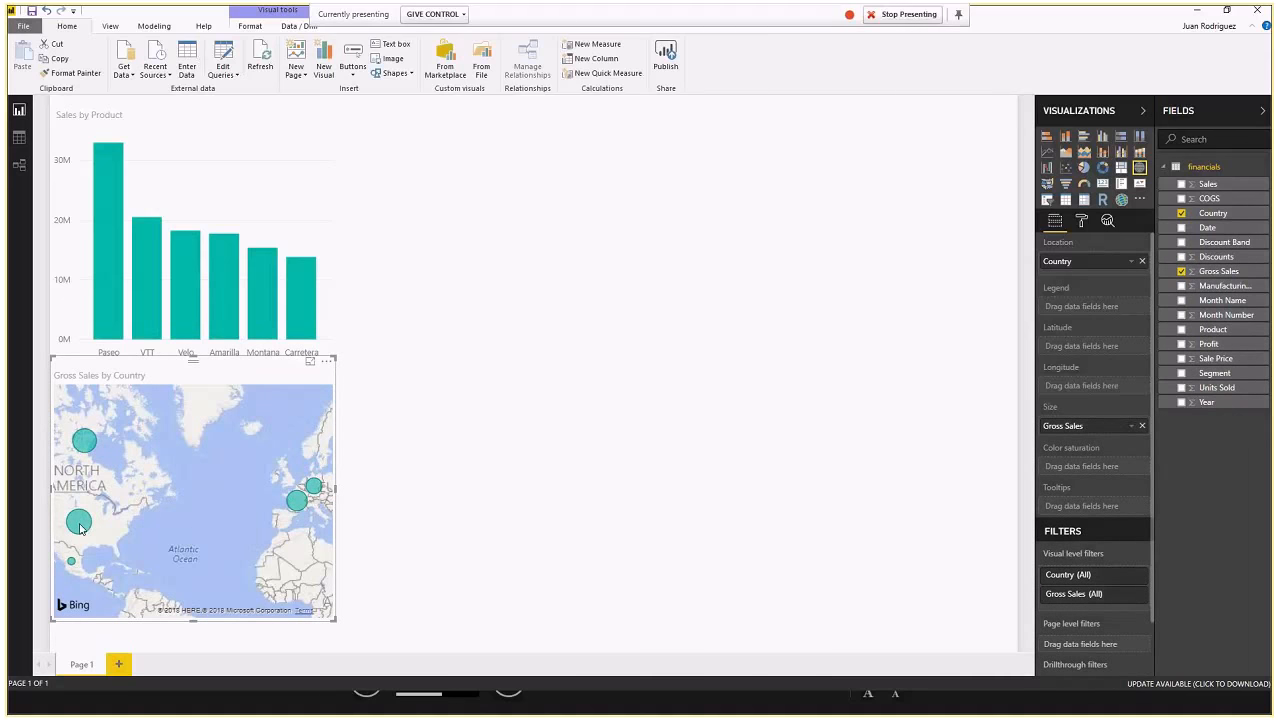
mouse_move(80, 529)
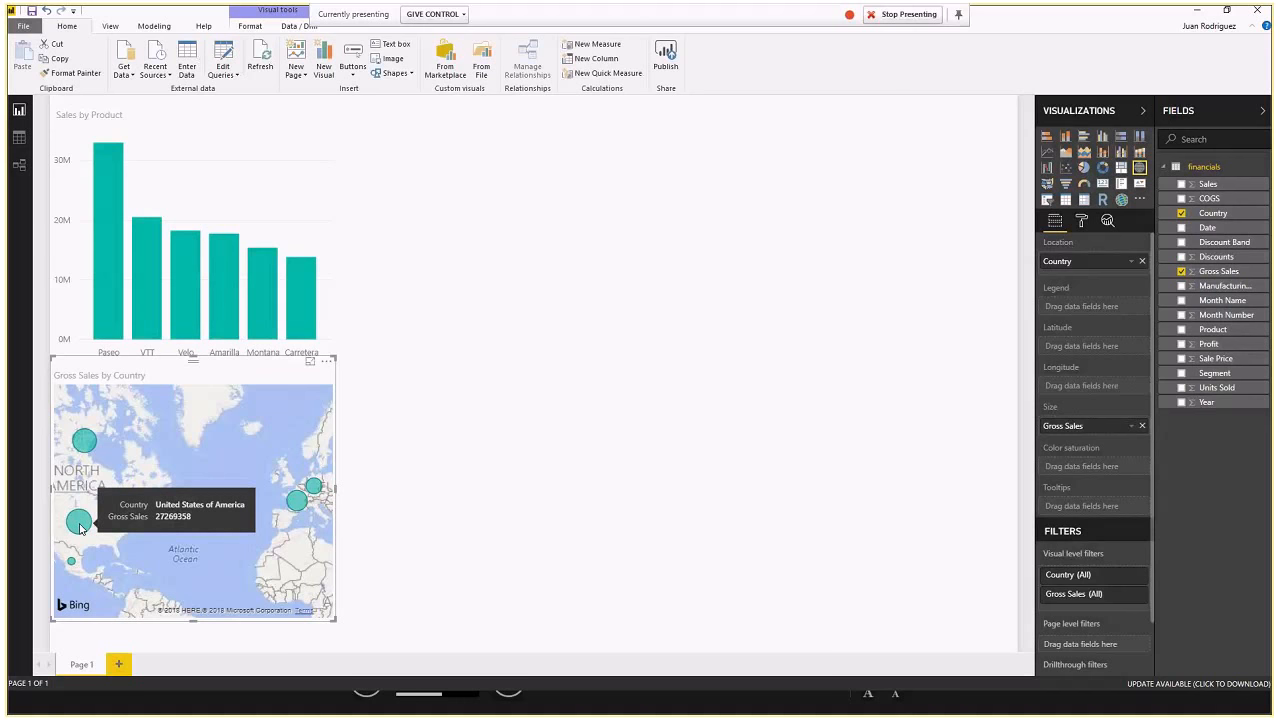
mouse_move(86, 446)
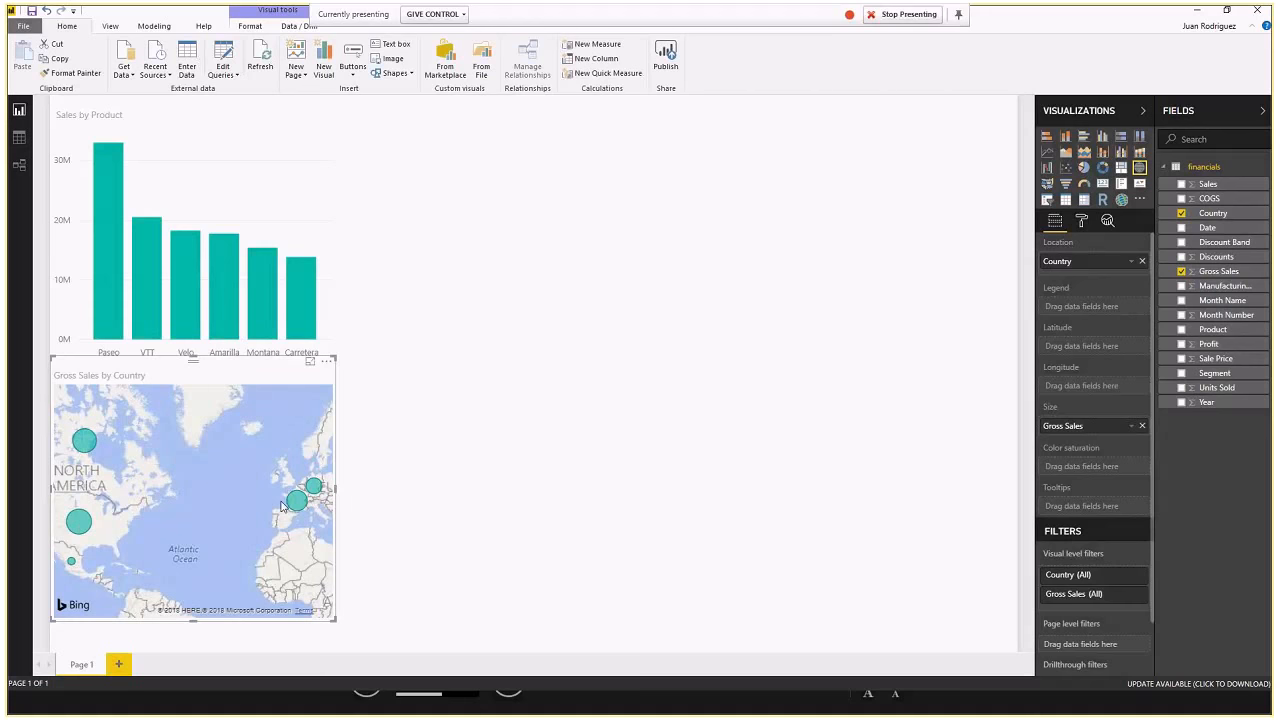
left_click(344, 645)
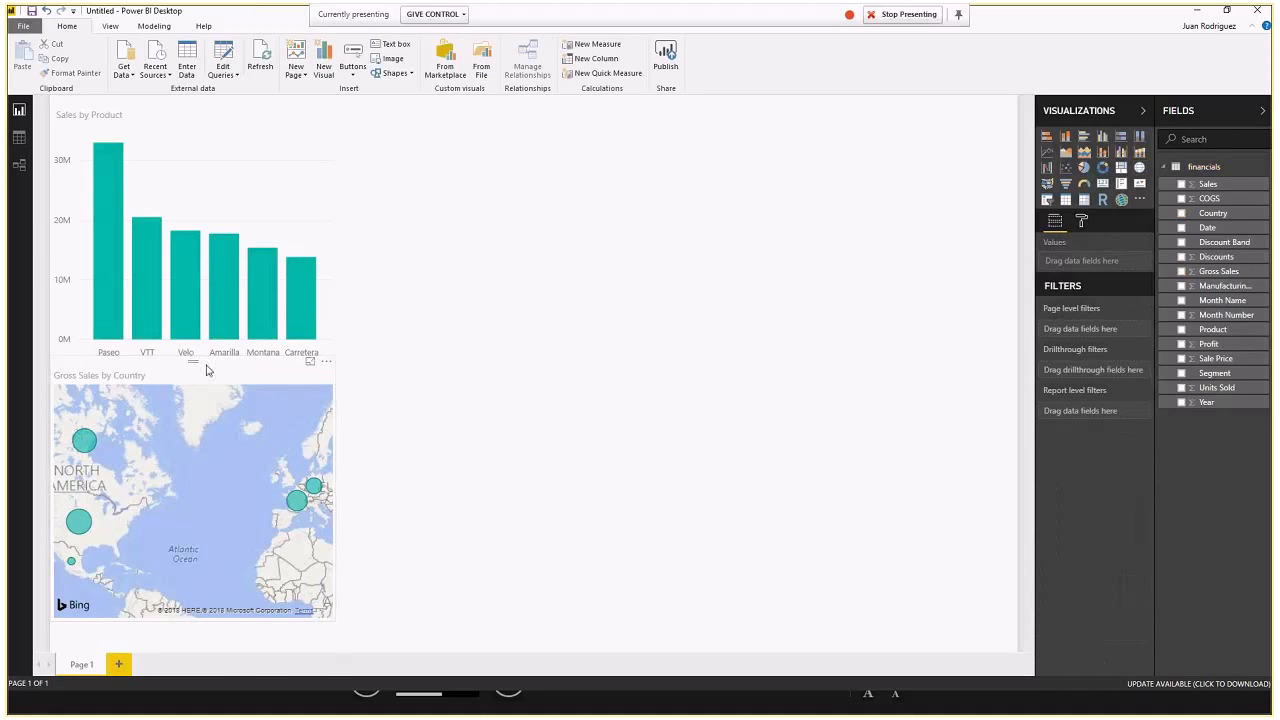
left_click_drag(212, 373, 211, 388)
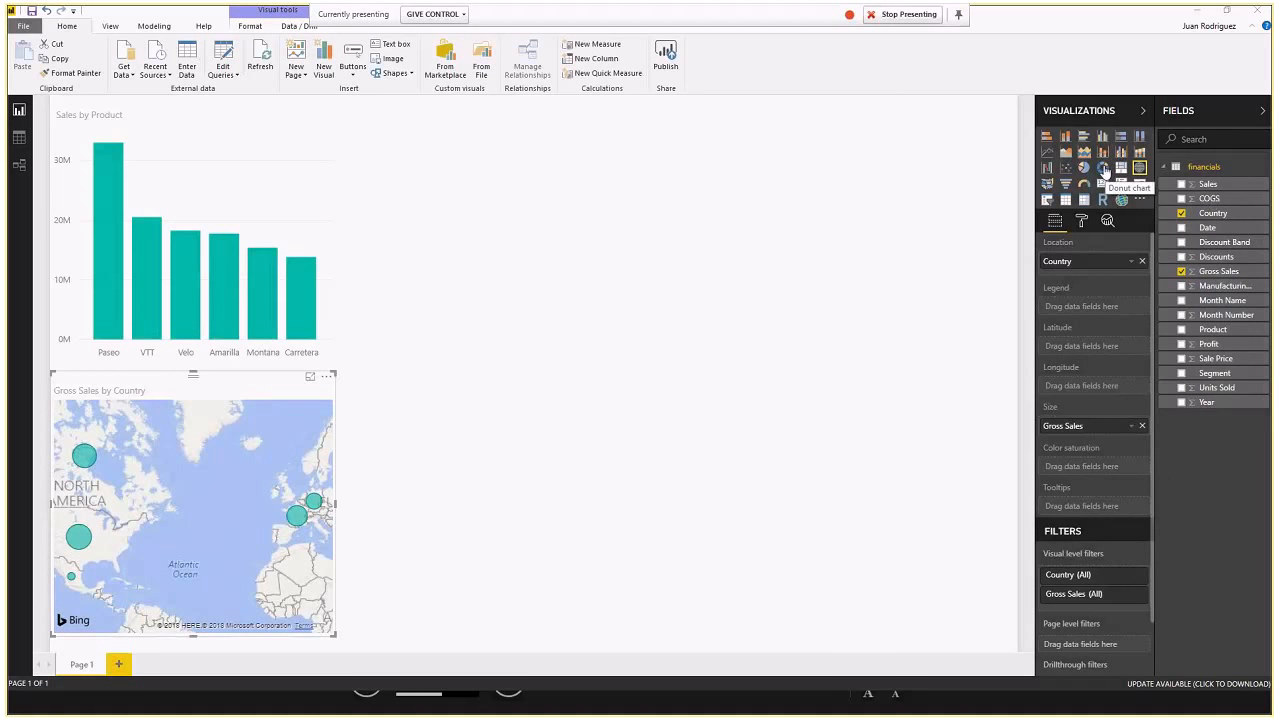
- Add a donut chart beside the Sales by Product chart, with Segment as legend and Units Sold as values
left_click(632, 221)
left_click(1103, 168)
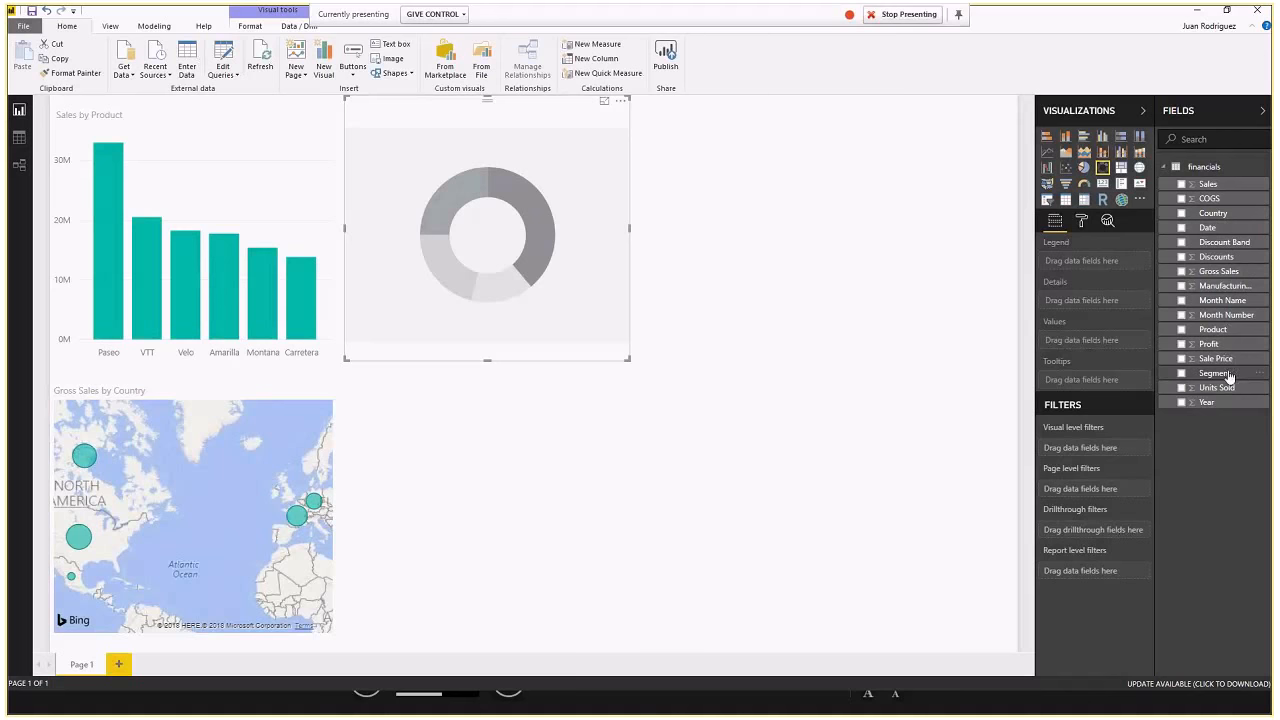
left_click_drag(1231, 374, 513, 222)
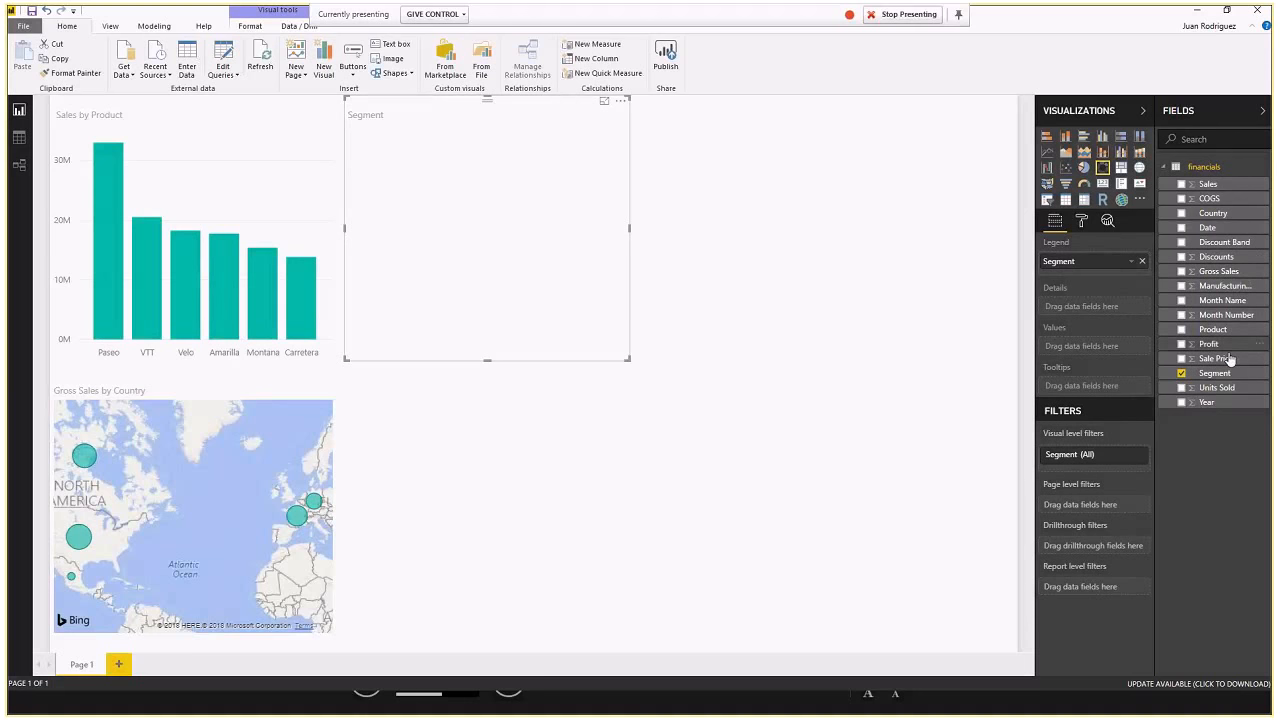
left_click_drag(1226, 389, 1051, 350)
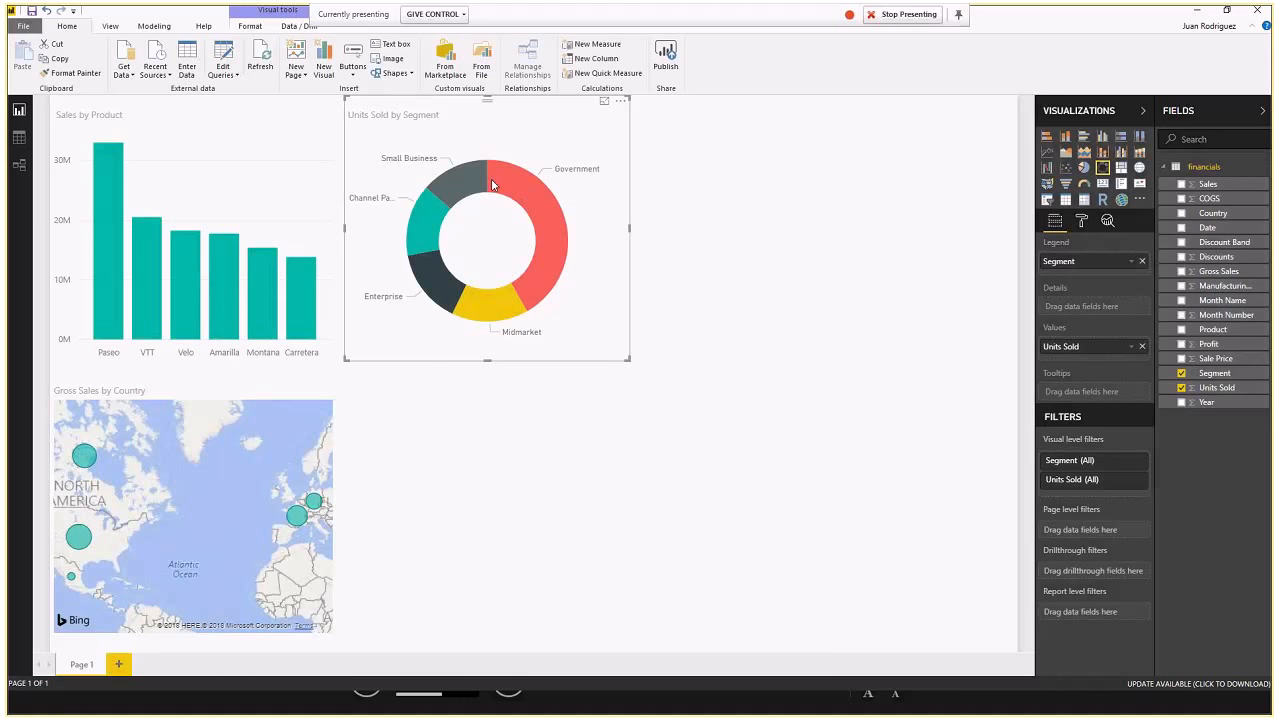
mouse_move(518, 302)
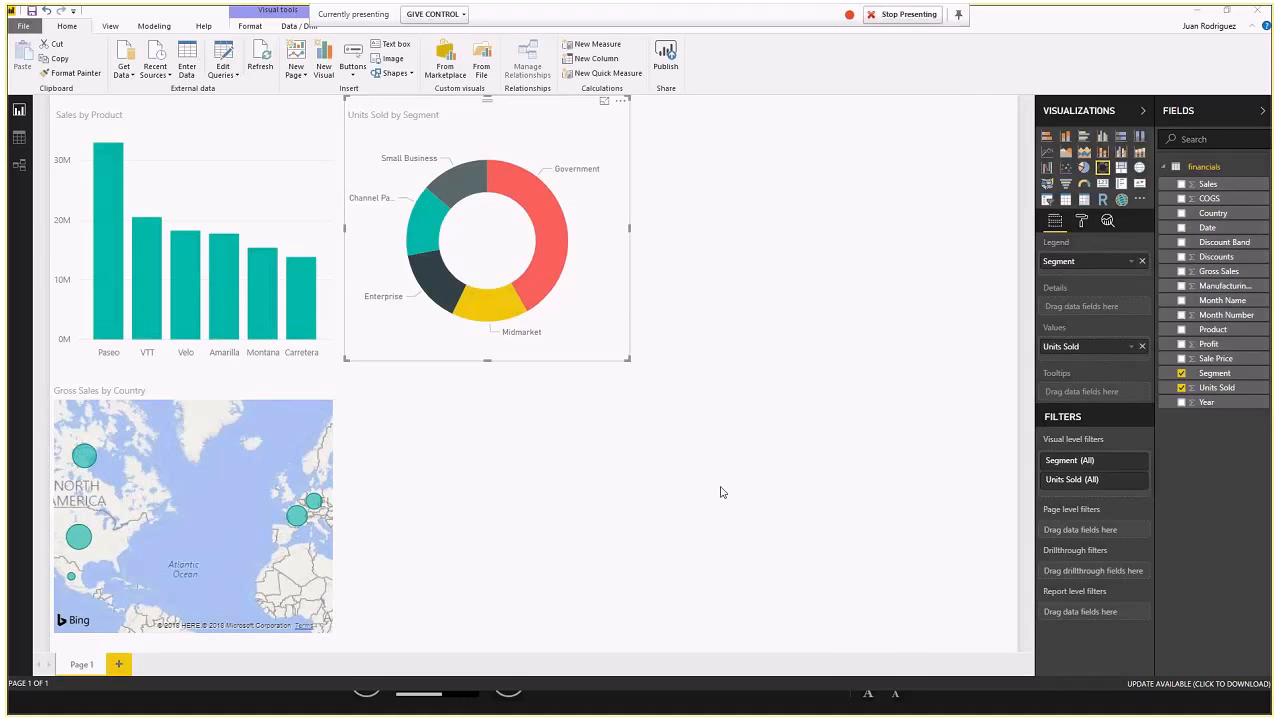
- Create a table below the donut chart with the fields Month Name, Units Sold, Product, Sale Price and Country
left_click(579, 505)
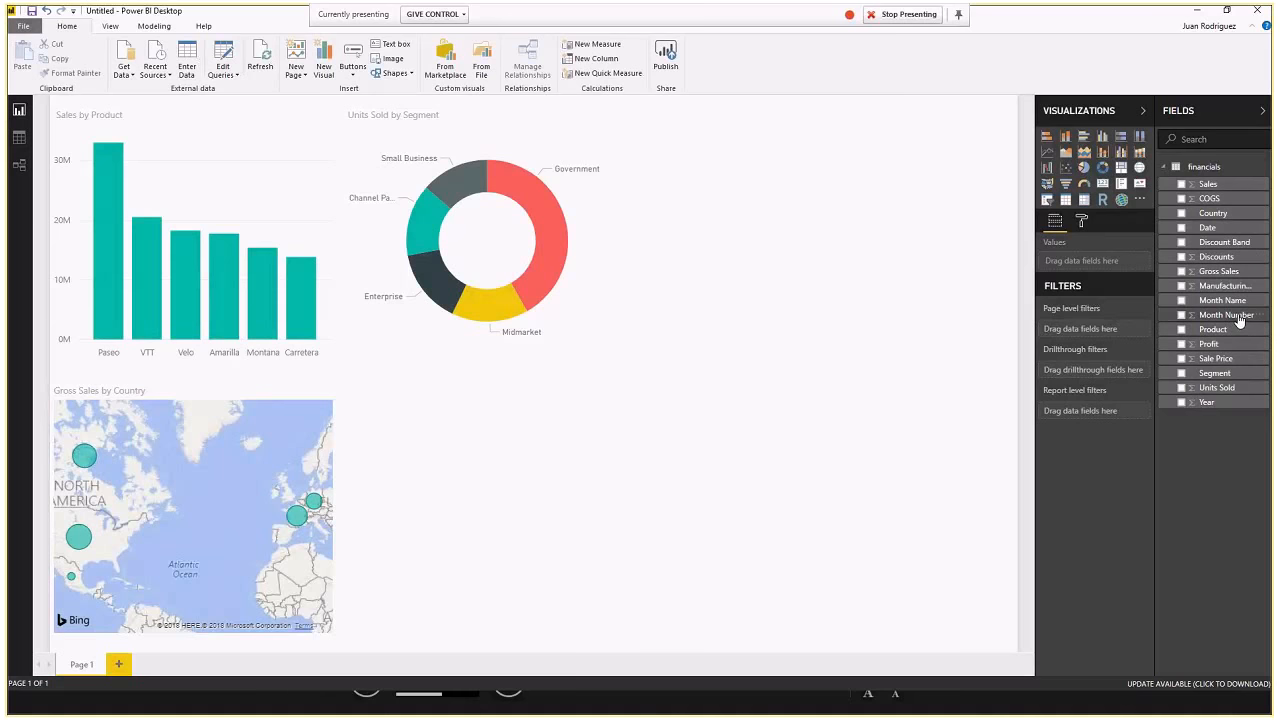
left_click_drag(1240, 318, 483, 423)
left_click_drag(481, 423, 505, 444)
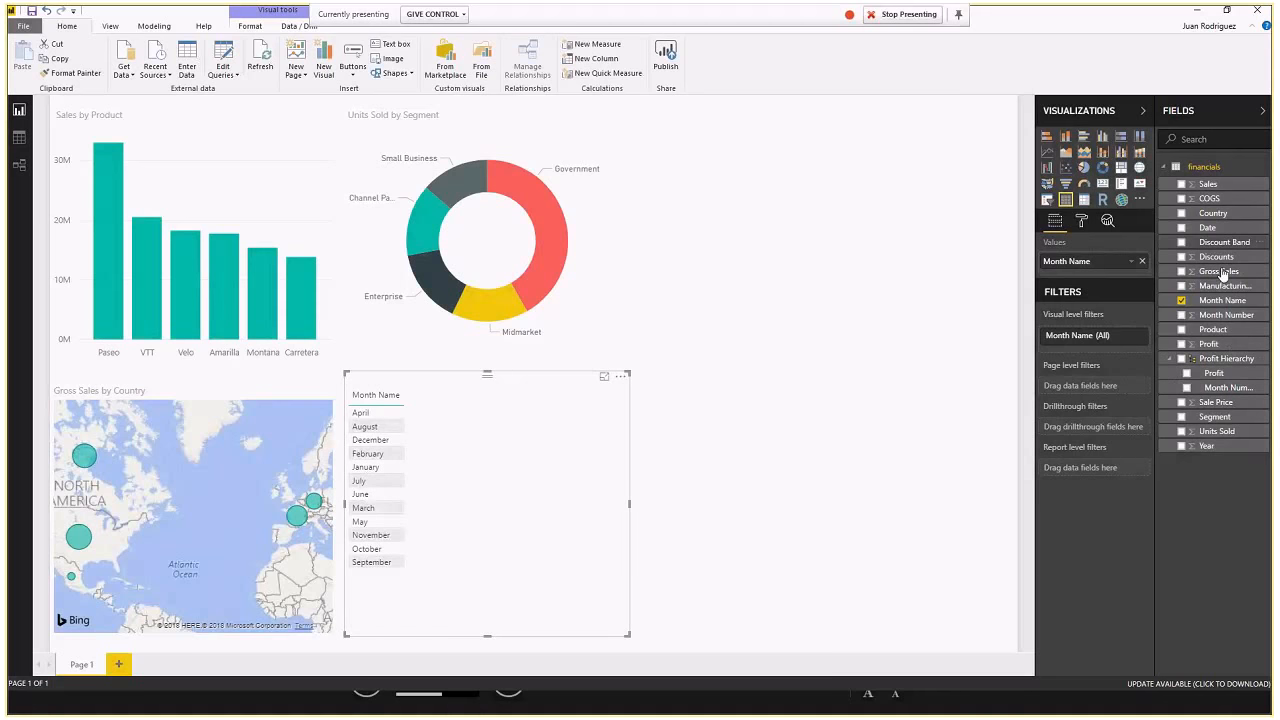
left_click_drag(1226, 431, 467, 438)
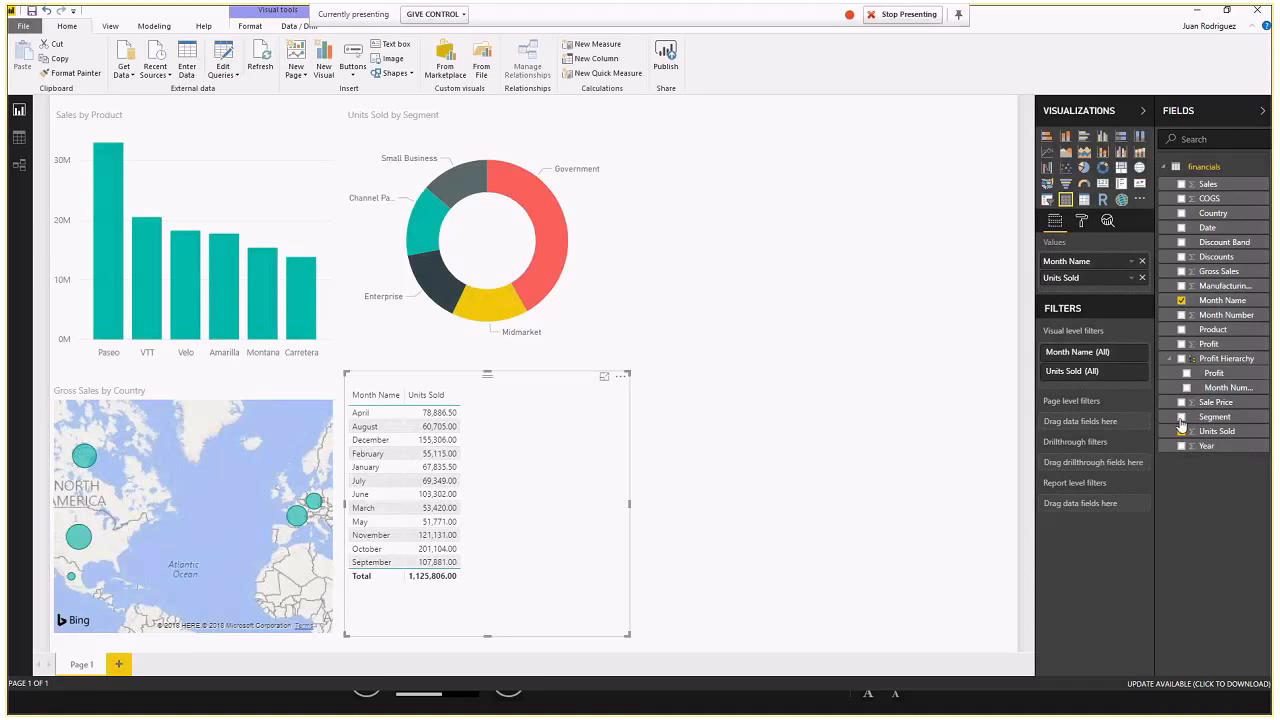
left_click_drag(1226, 330, 518, 445)
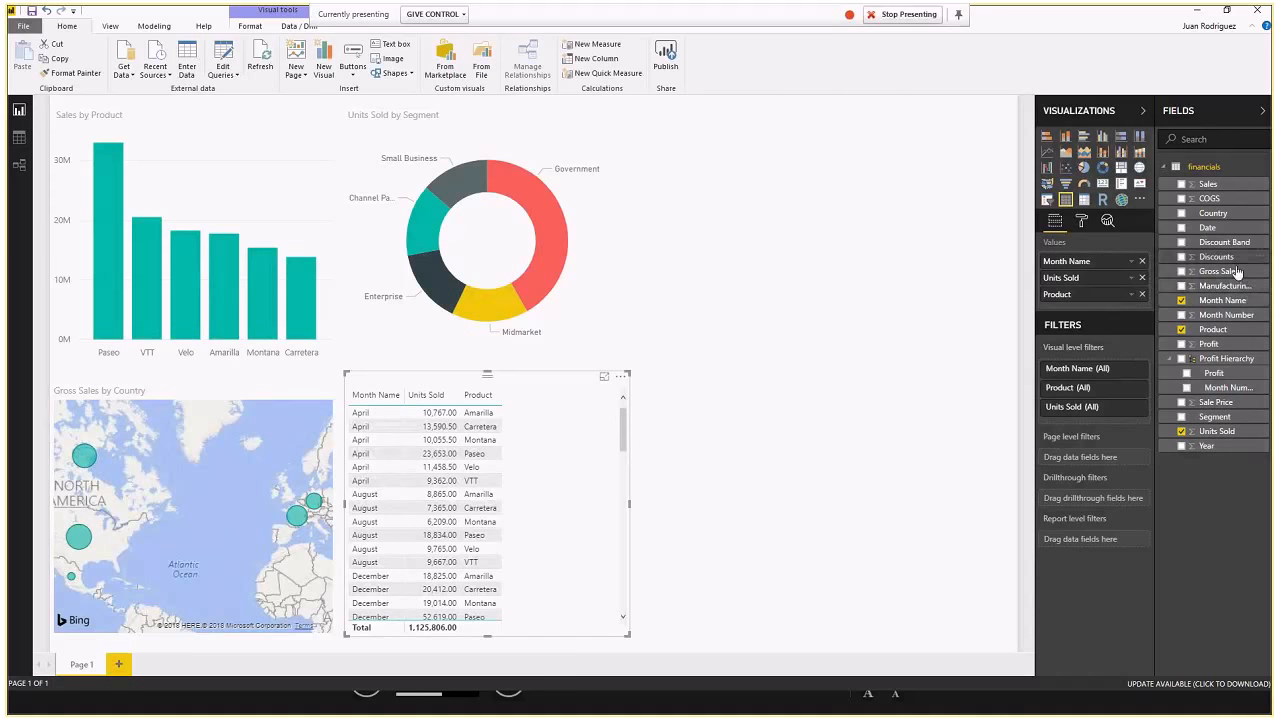
left_click_drag(1230, 404, 520, 460)
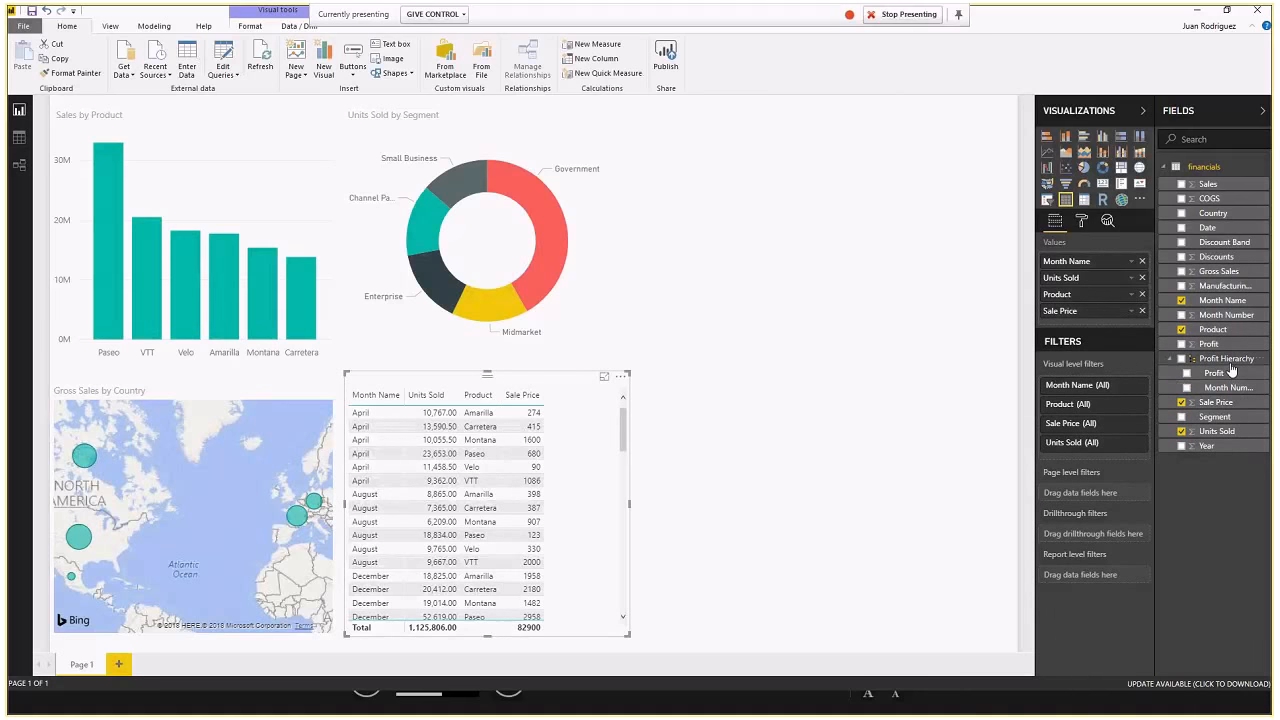
left_click_drag(1224, 228, 568, 439)
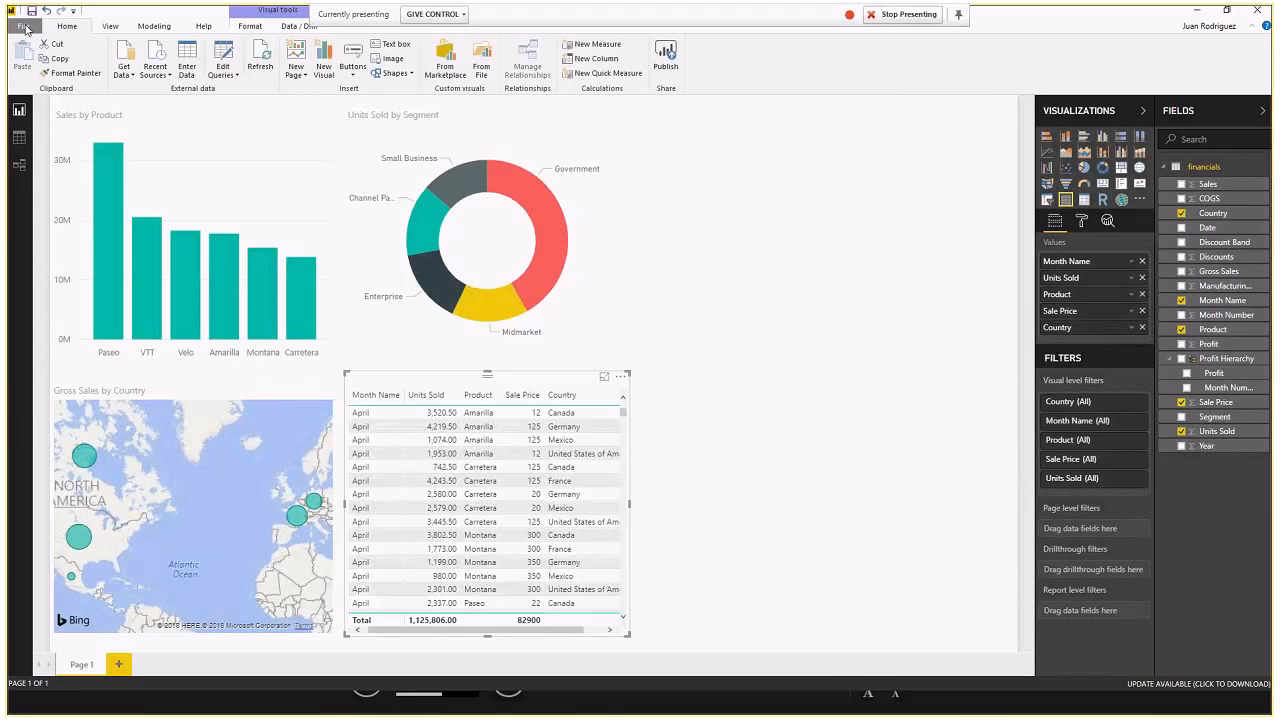
- Save the report to the Desktop as a Power BI file named Financial Sample Report New
left_click(24, 27)
left_click(57, 137)
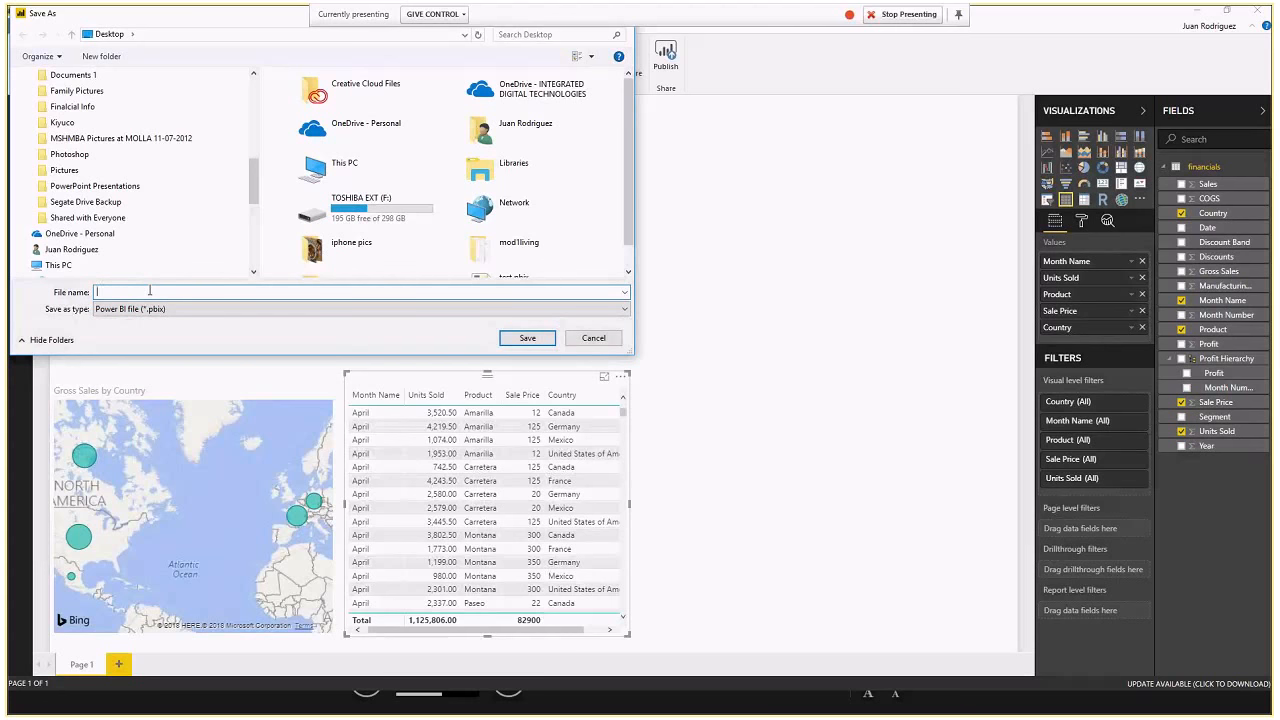
type("Finan")
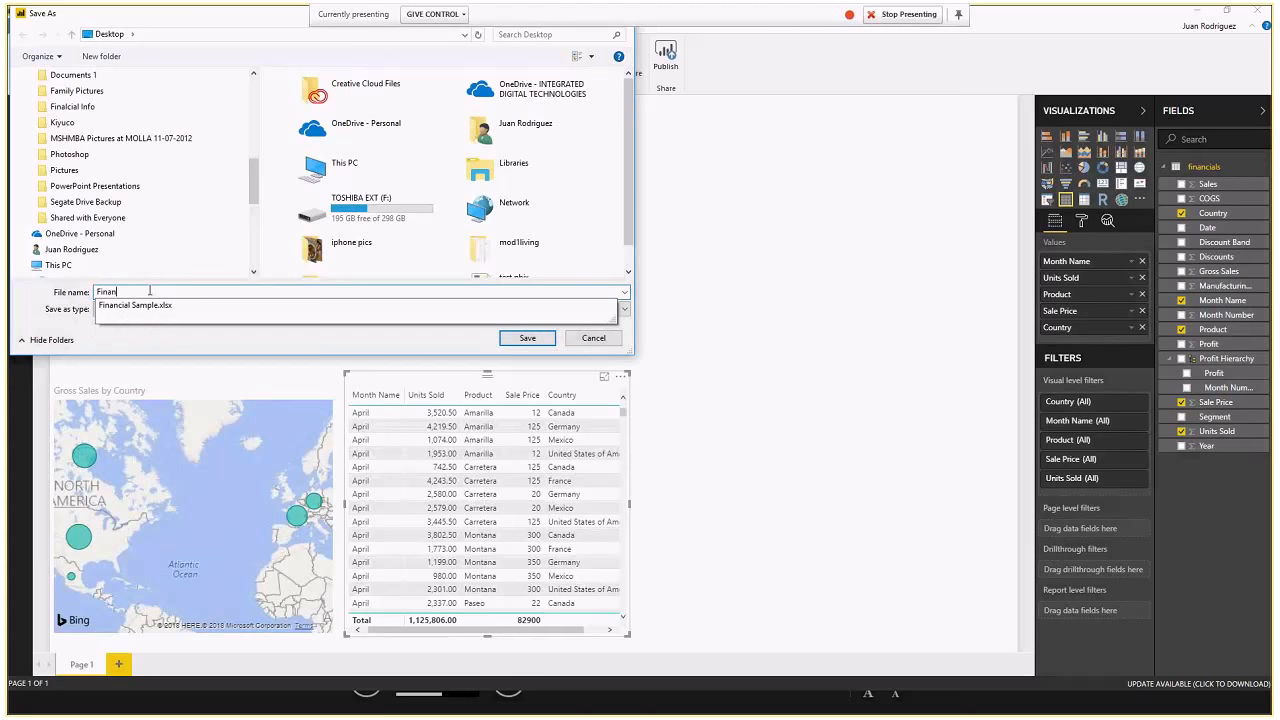
type("cial Sample Report New")
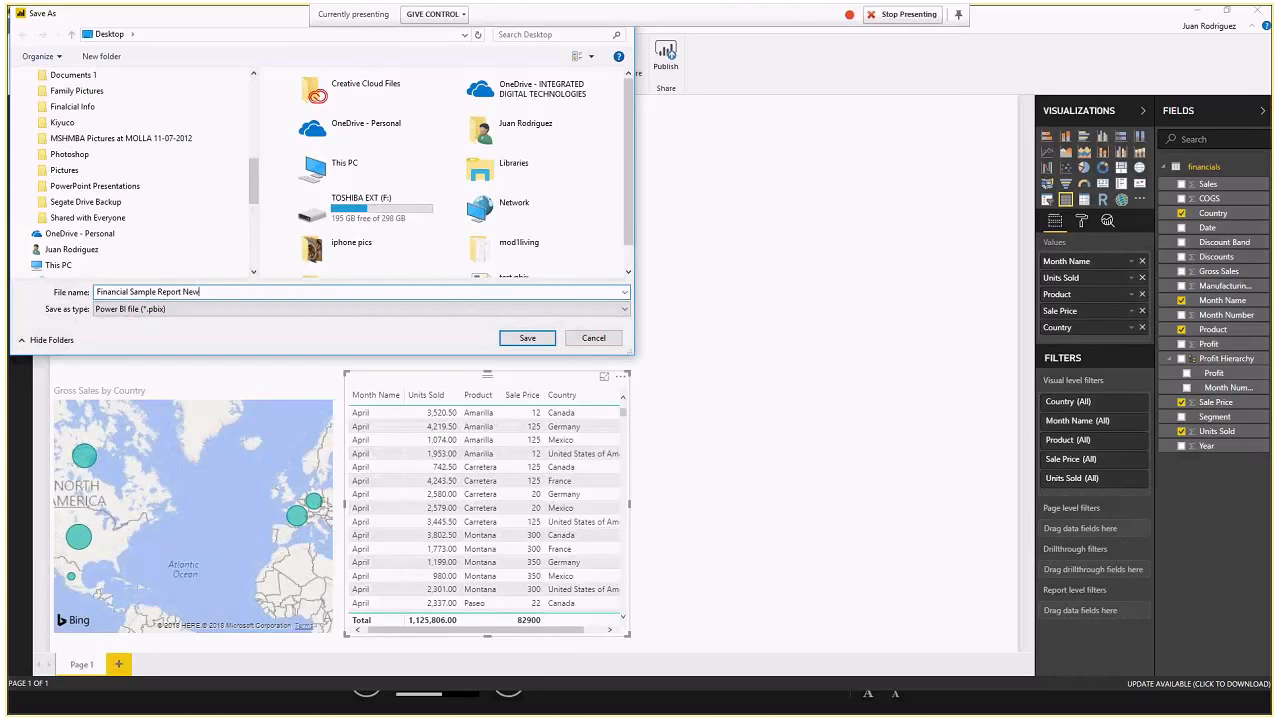
left_click(528, 340)
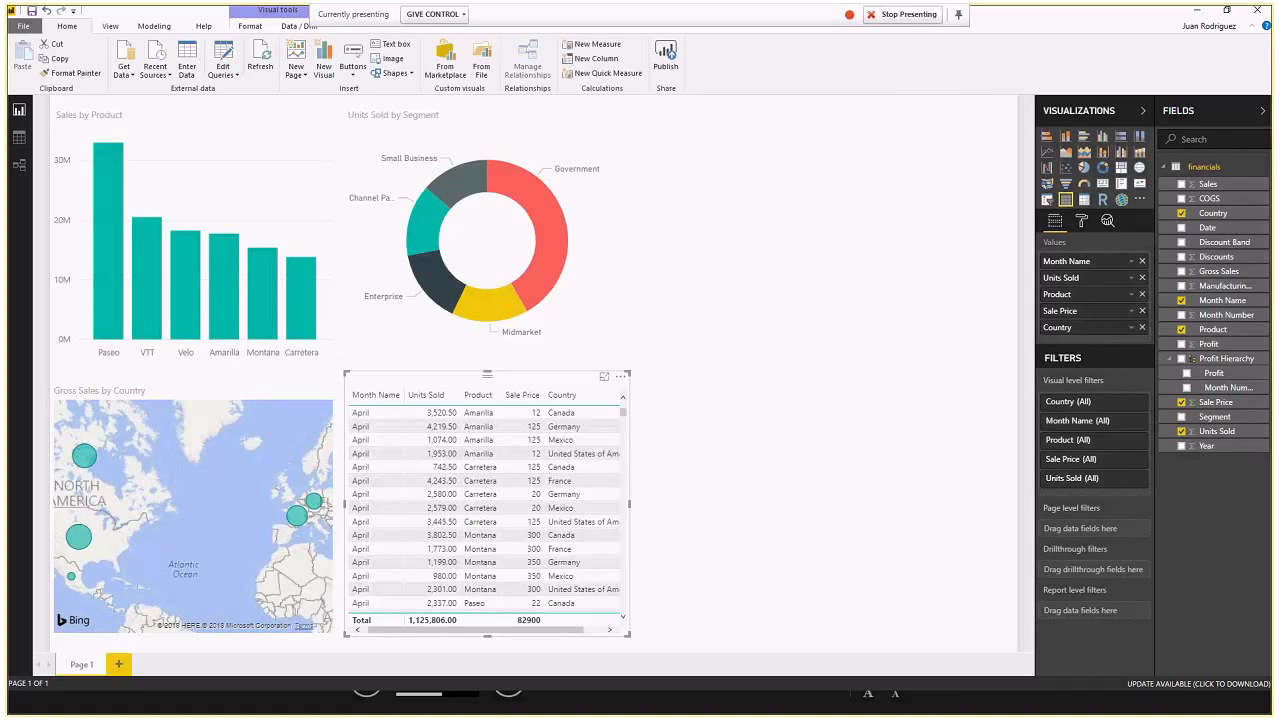
- Publish the report to My workspace and open it in the Power BI service in the browser
left_click(671, 62)
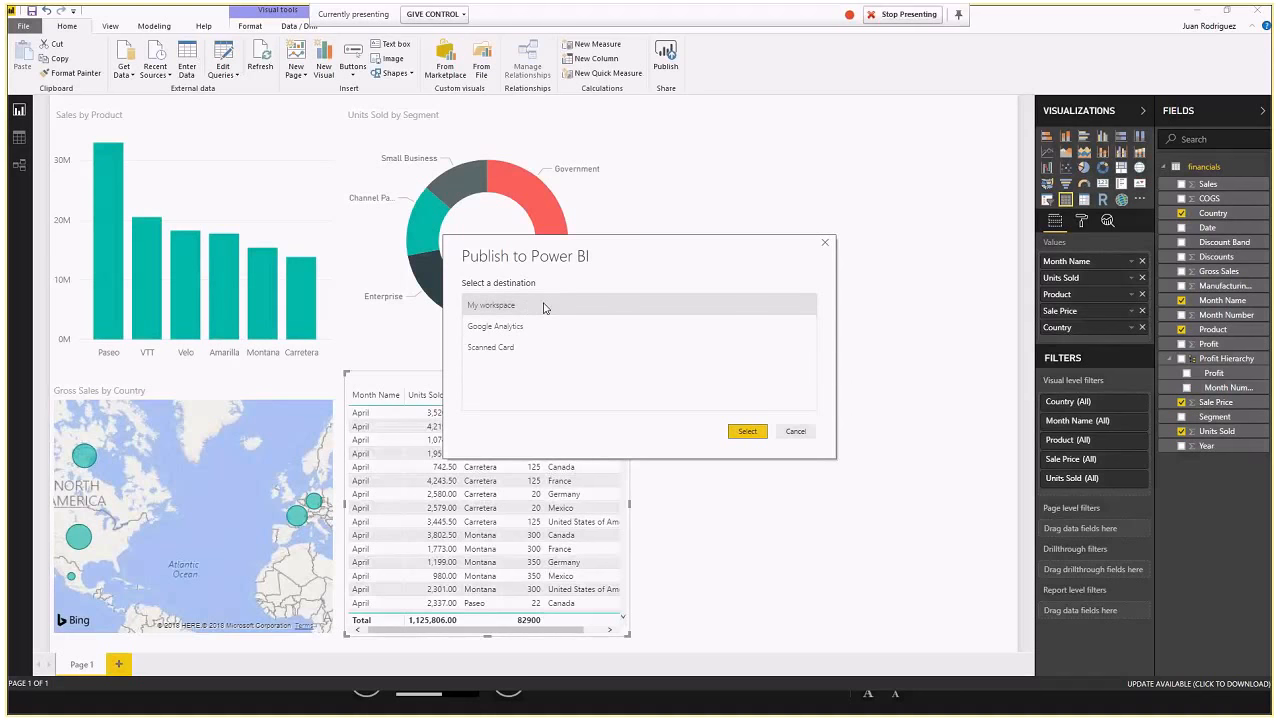
left_click(748, 431)
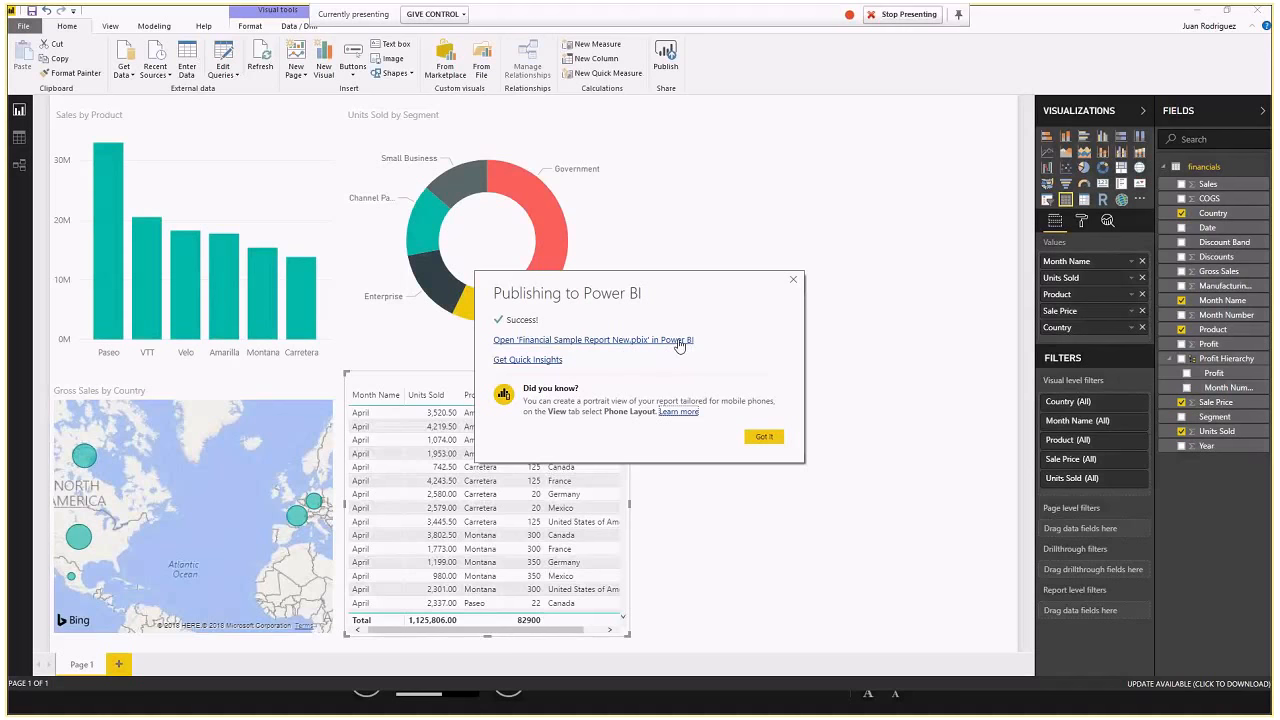
left_click(596, 341)
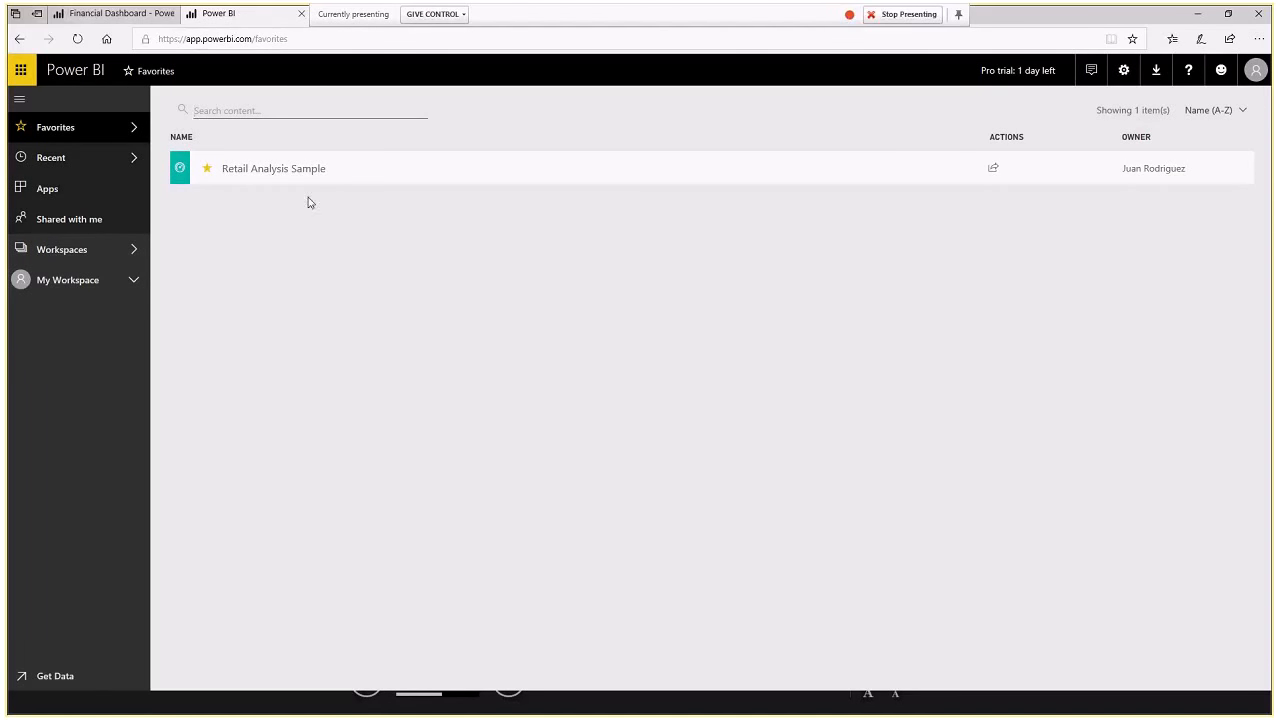
- Open Financial Sample Report New from the reports in My Workspace, then briefly show and hide its Filters pane
left_click(85, 281)
left_click(85, 280)
left_click(275, 176)
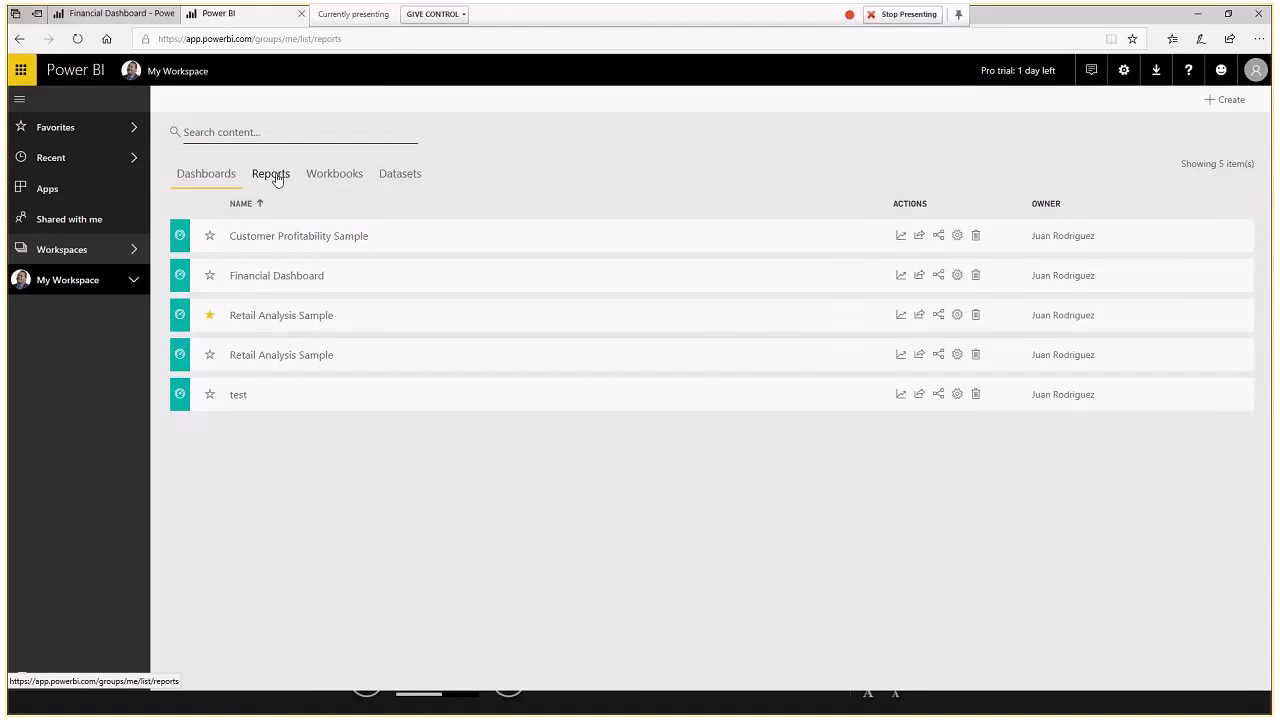
left_click(296, 358)
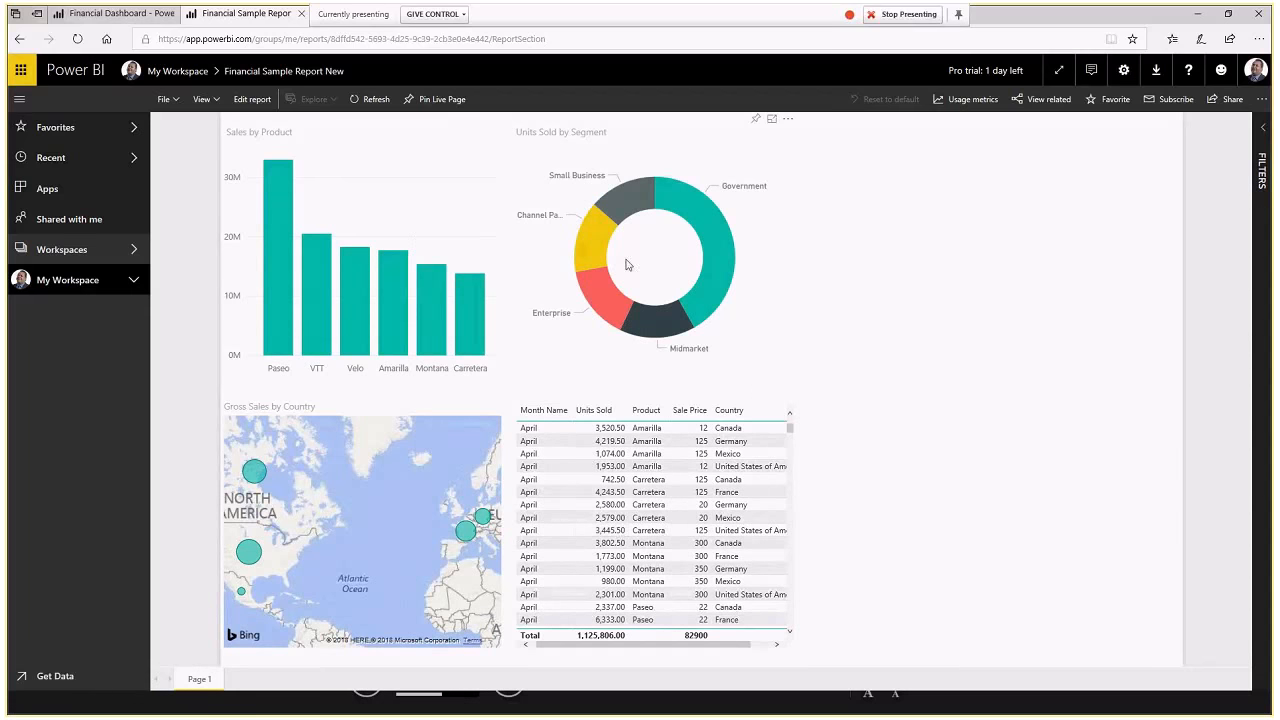
mouse_move(646, 330)
left_click(1265, 131)
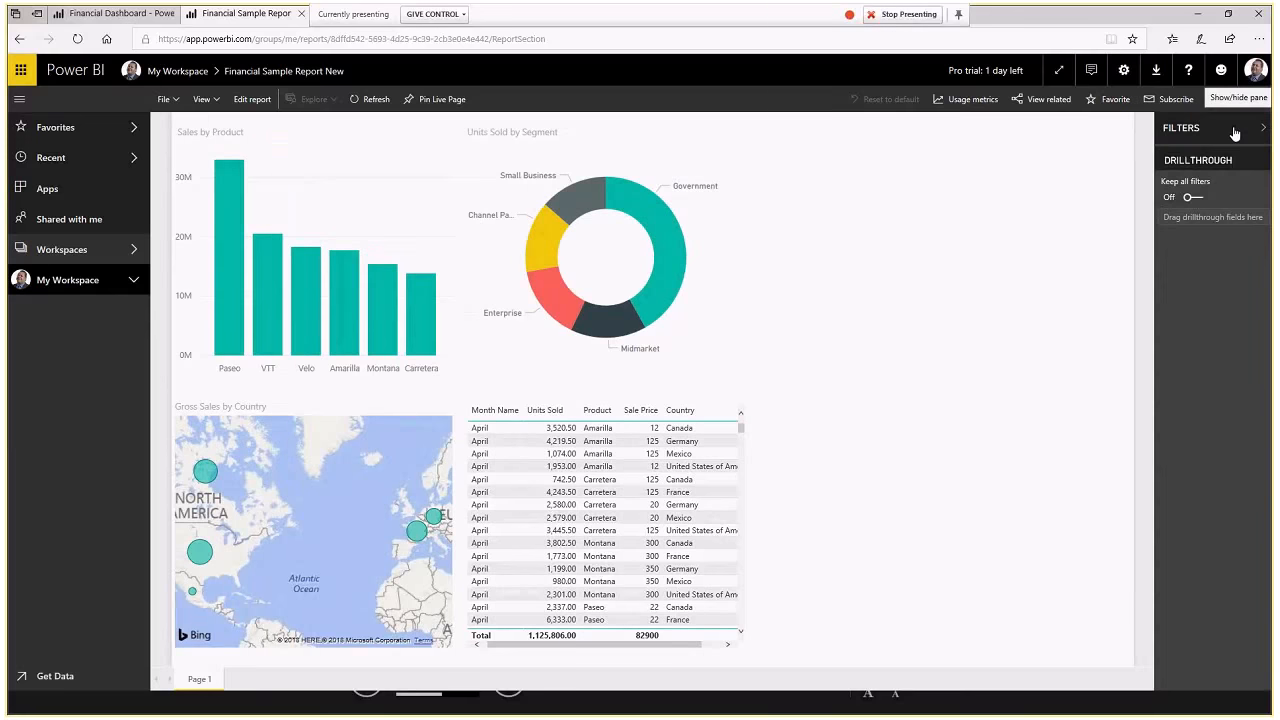
left_click(1261, 131)
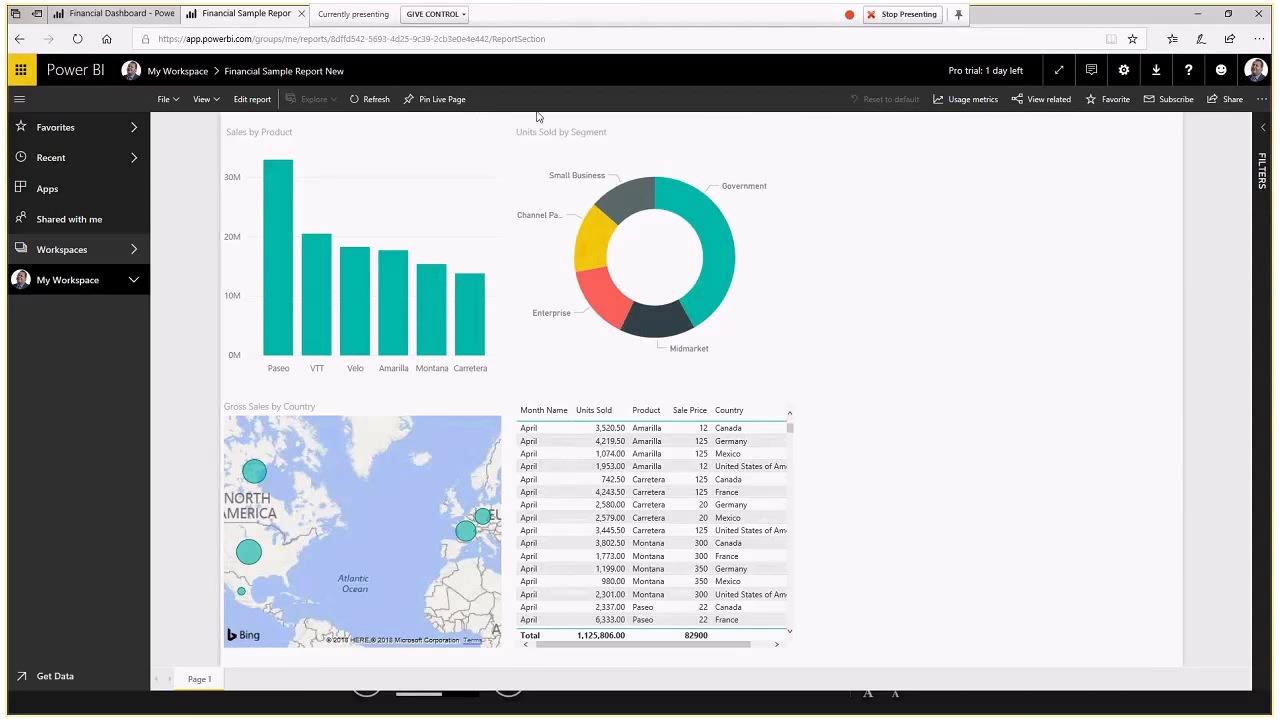
- Pin the report page live to a new dashboard named Financial Sample Report New, and go to that dashboard
left_click(447, 103)
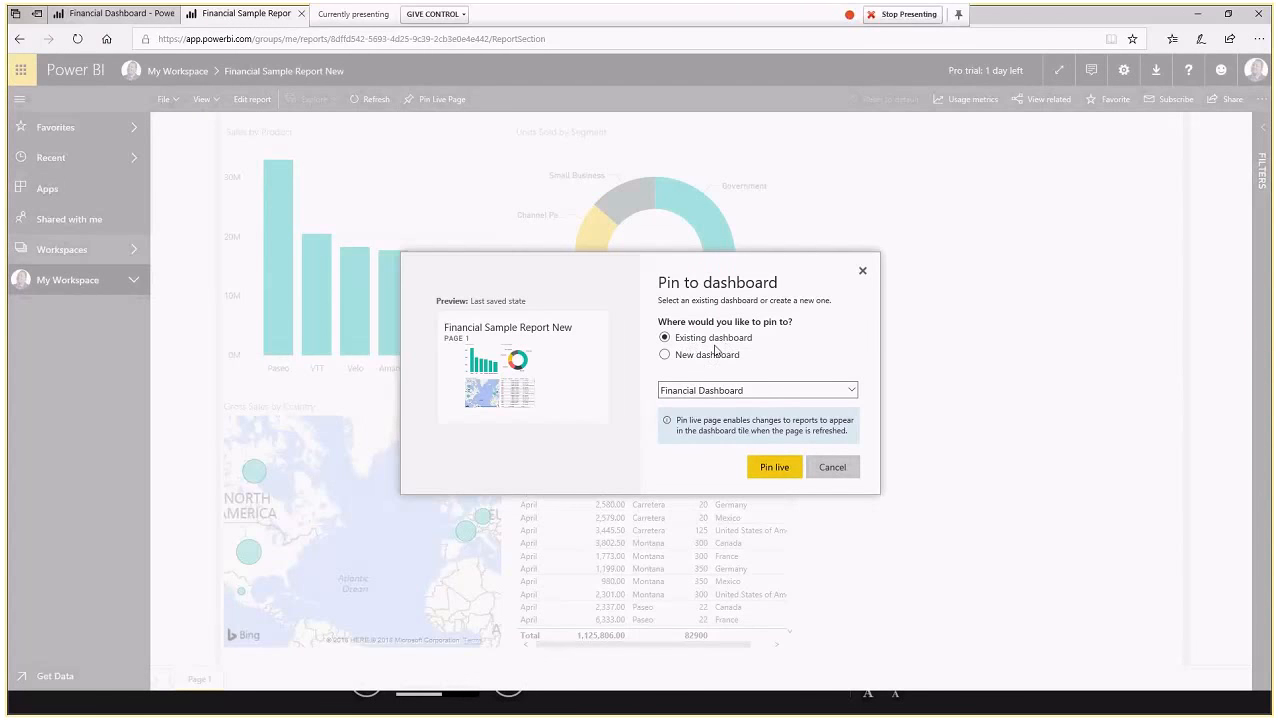
left_click(853, 390)
left_click(856, 391)
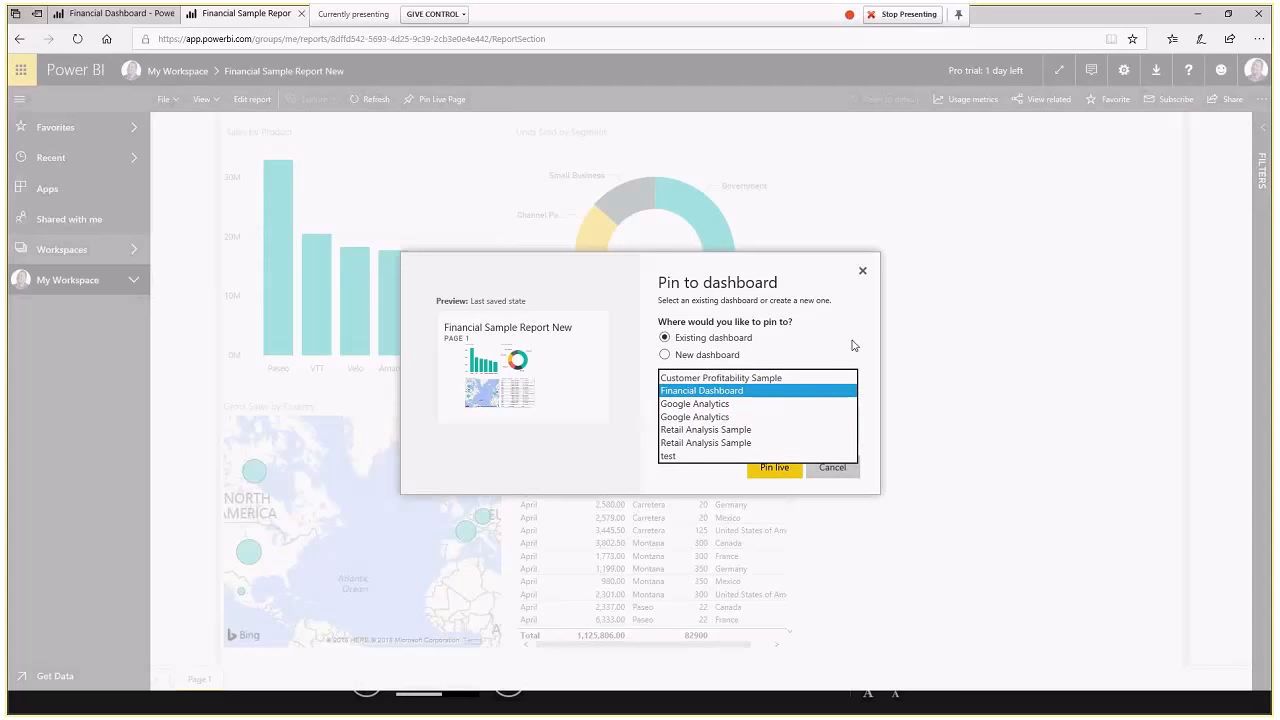
left_click(665, 354)
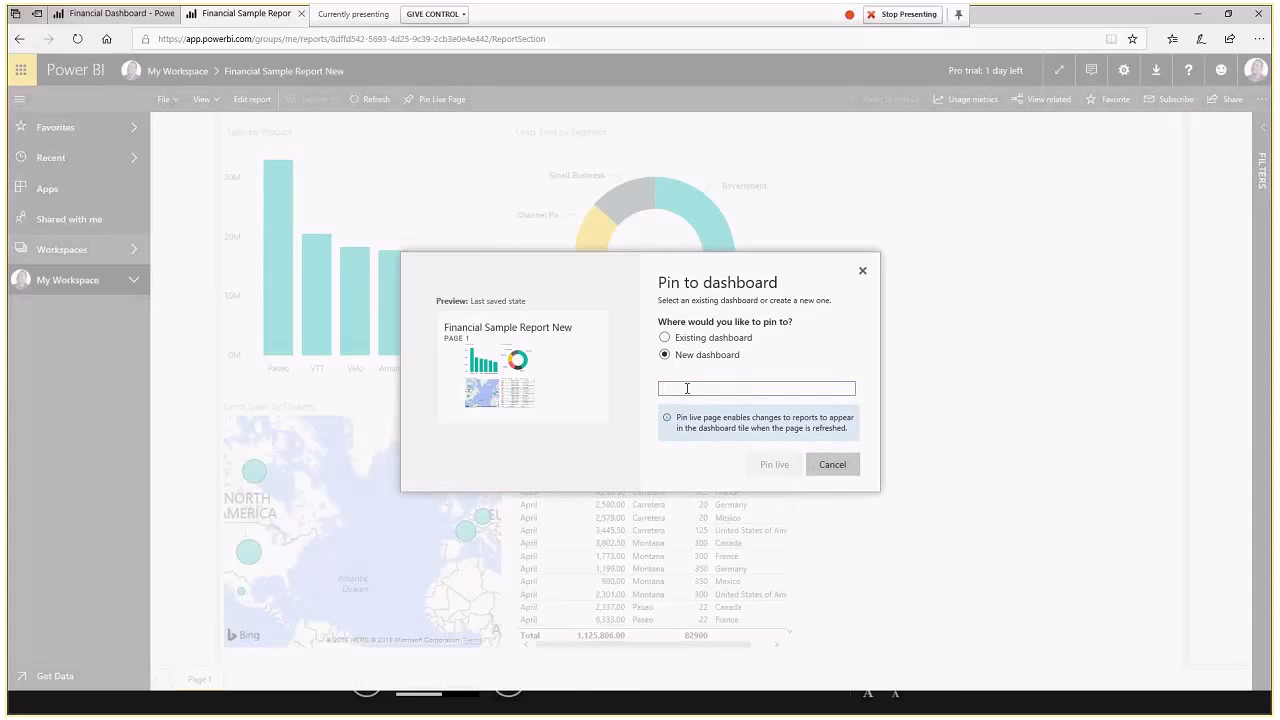
type("Financial Sample")
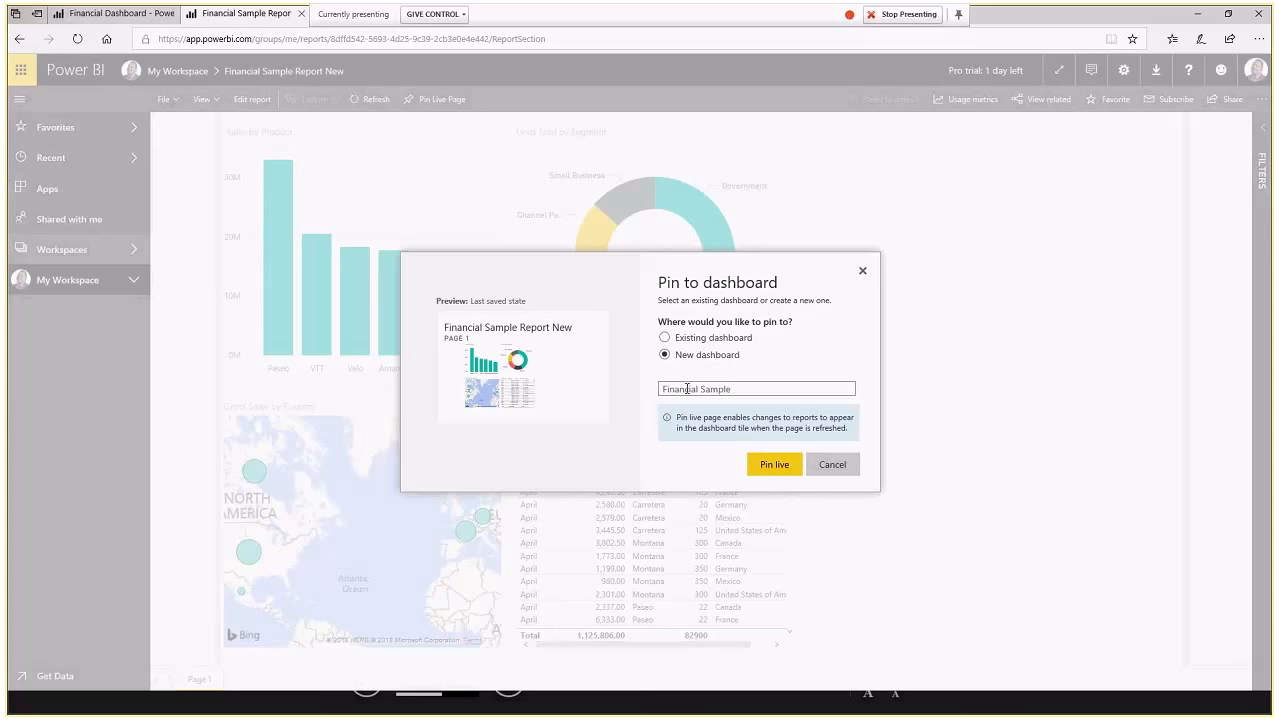
type(" Report New")
left_click(789, 467)
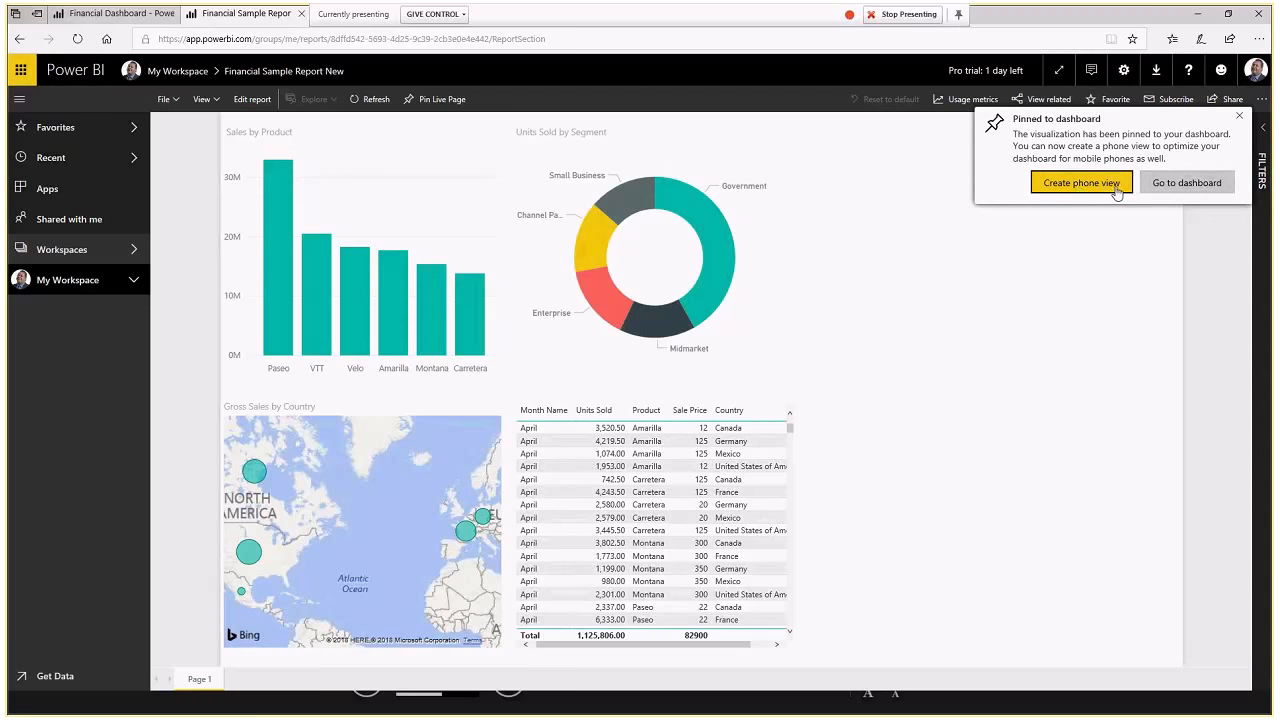
left_click(1187, 184)
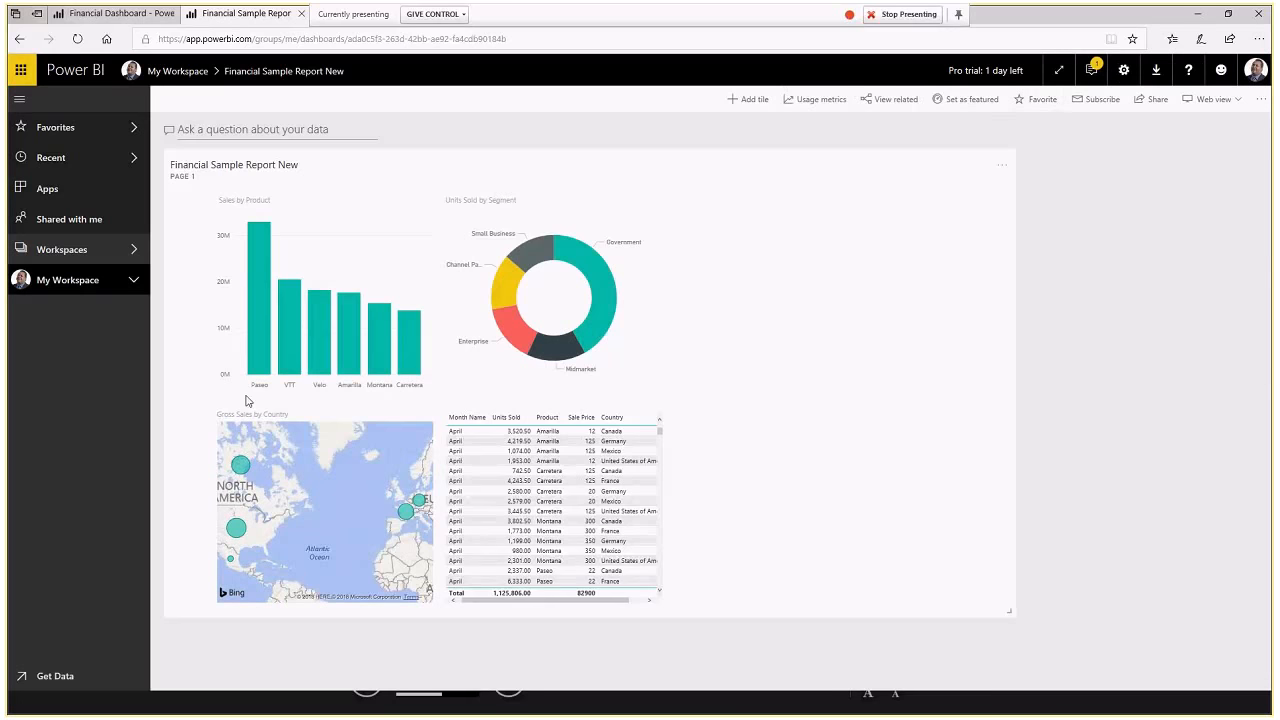
- Reopen the Financial Sample Report New dashboard from My Workspace, and look through the workspace's reports, workbooks and datasets
left_click(105, 283)
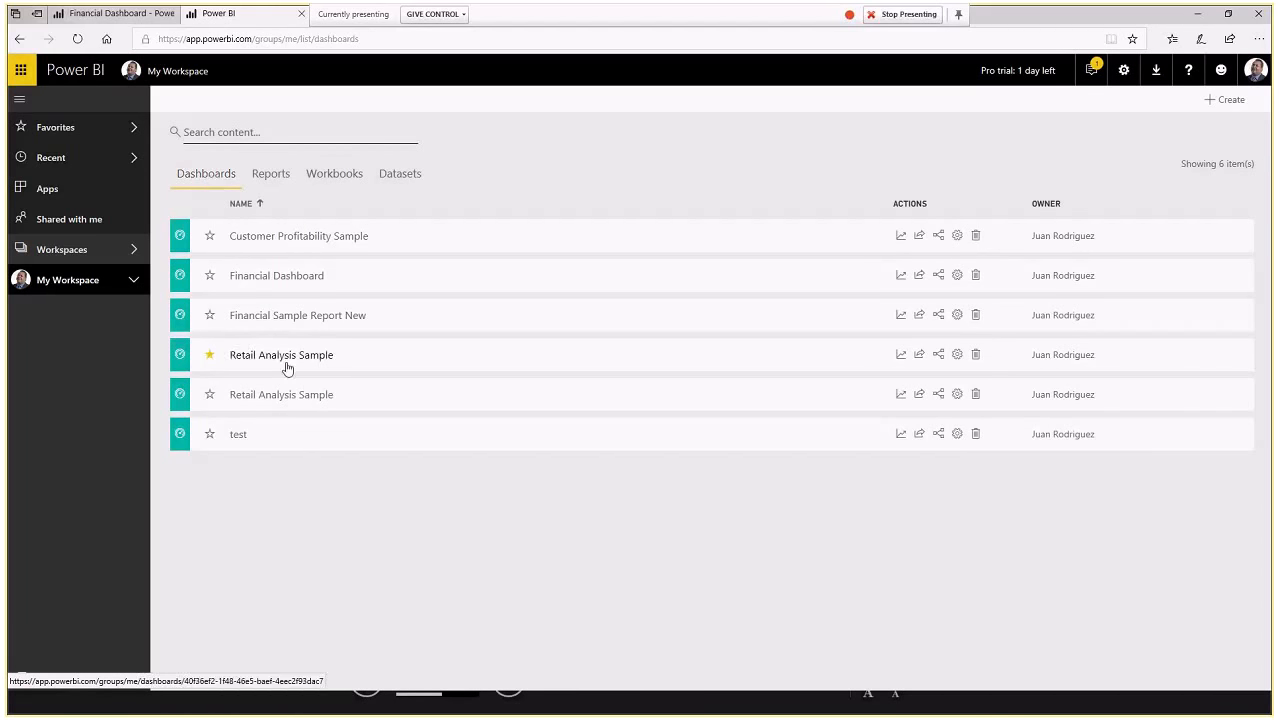
left_click(272, 316)
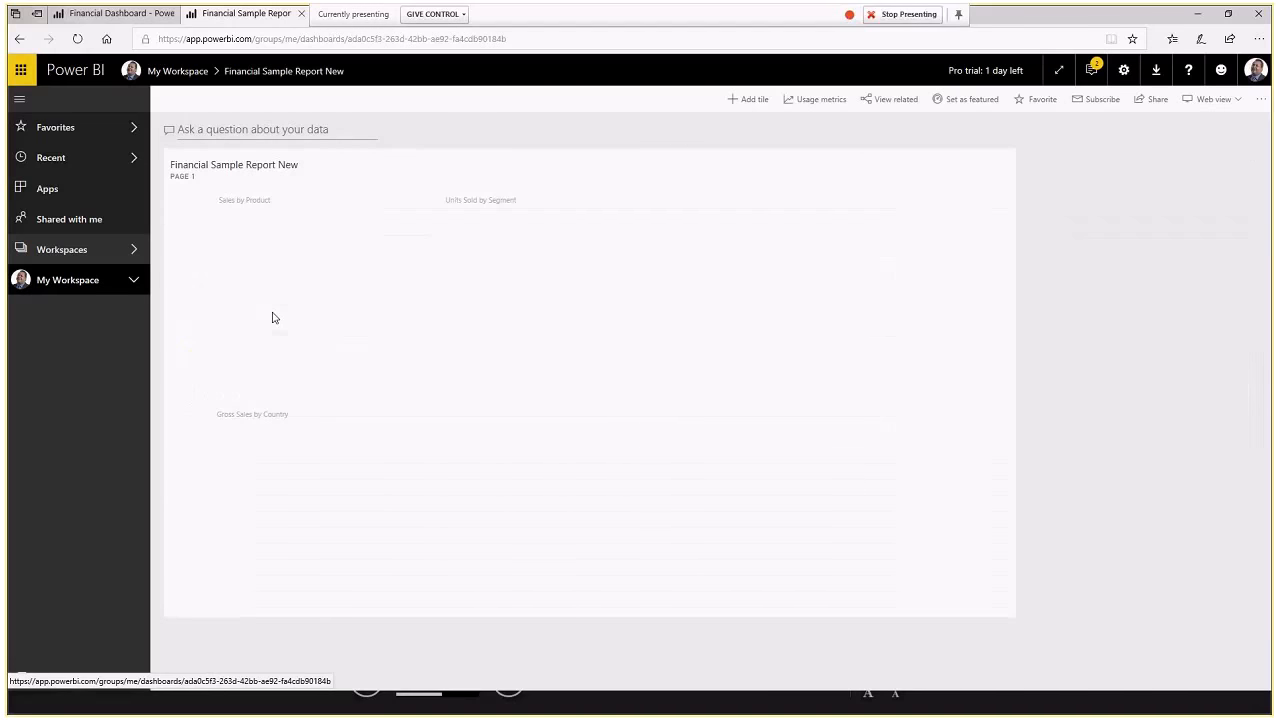
left_click(86, 280)
left_click(271, 174)
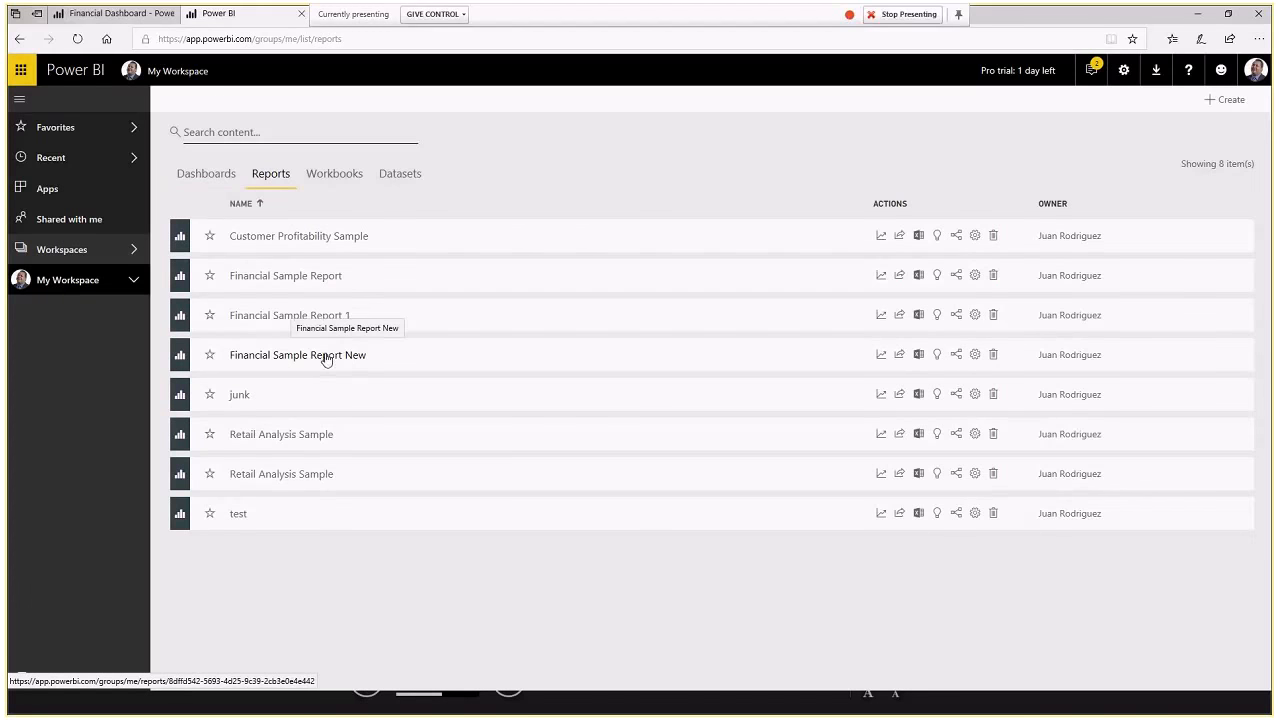
left_click(336, 174)
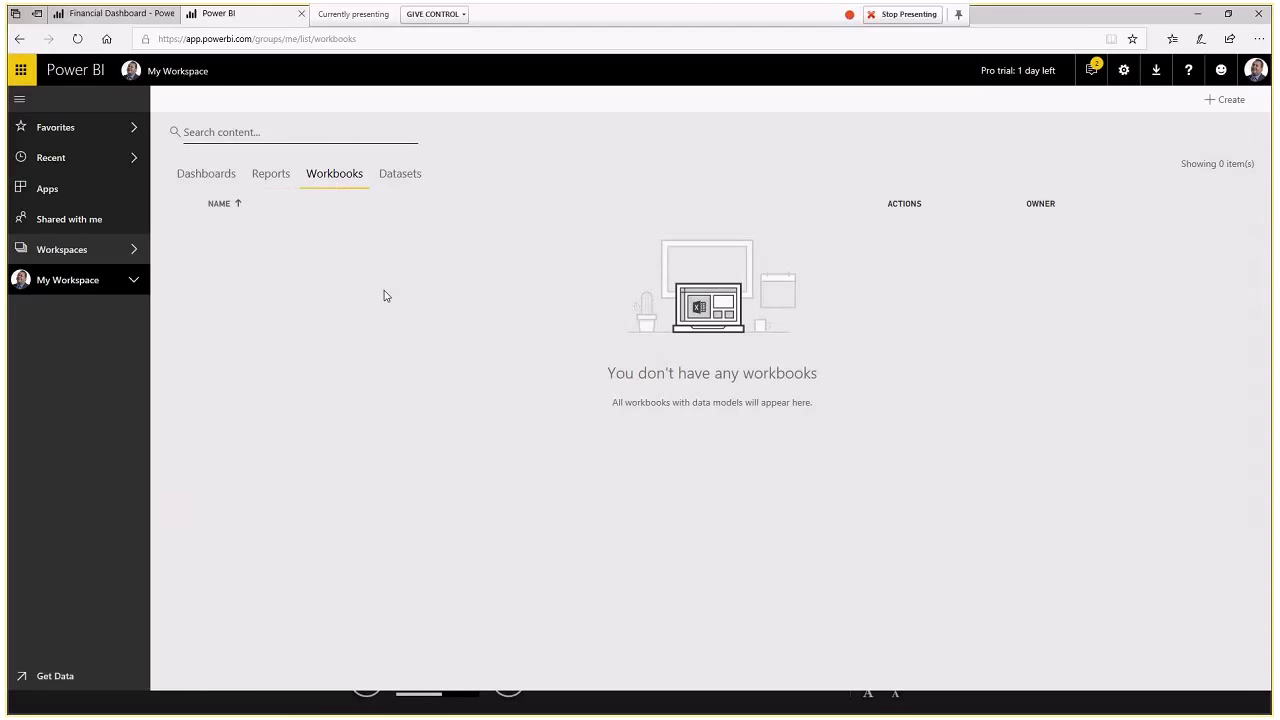
left_click(405, 177)
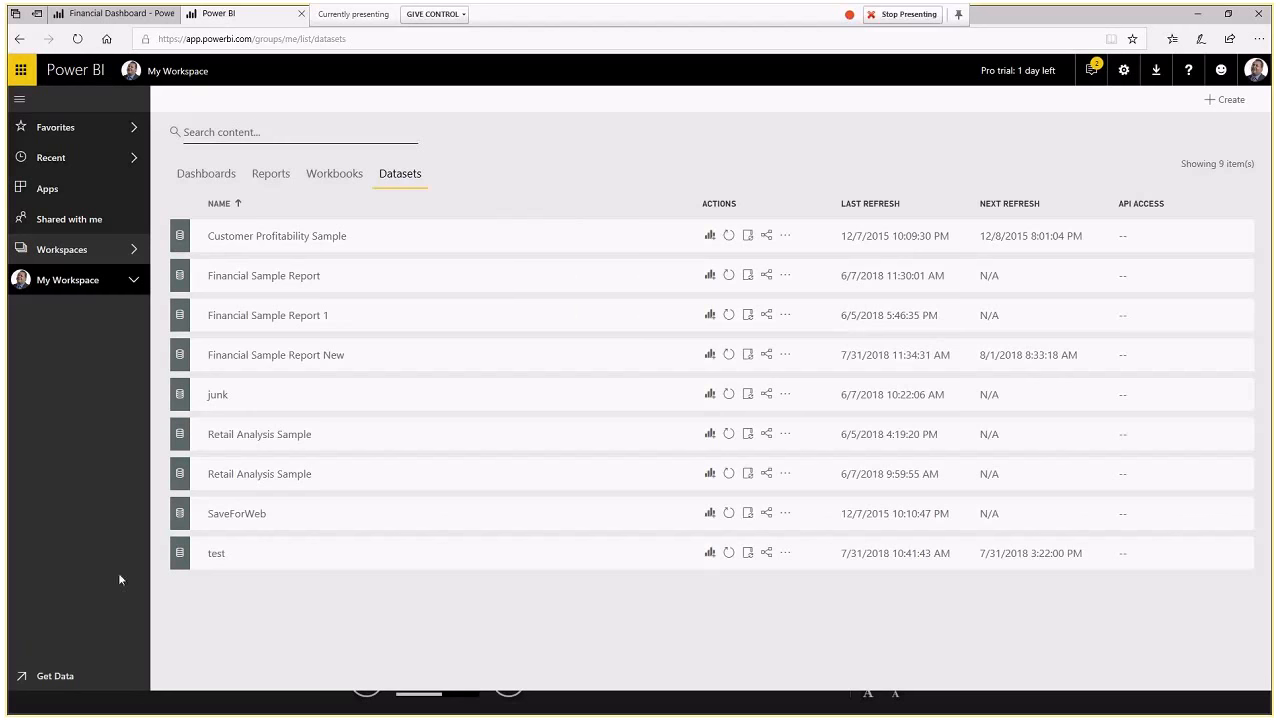
- View the online service apps offered under Get Data, and close the AppSource list
left_click(55, 677)
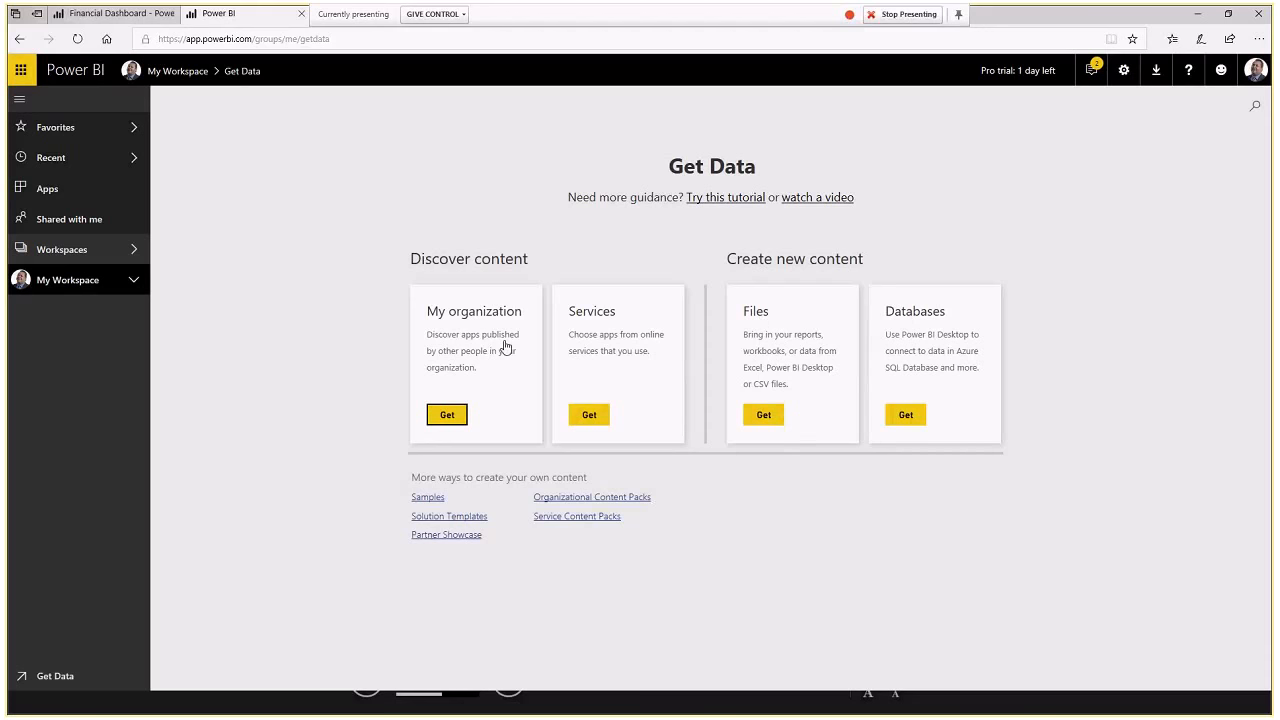
left_click(590, 415)
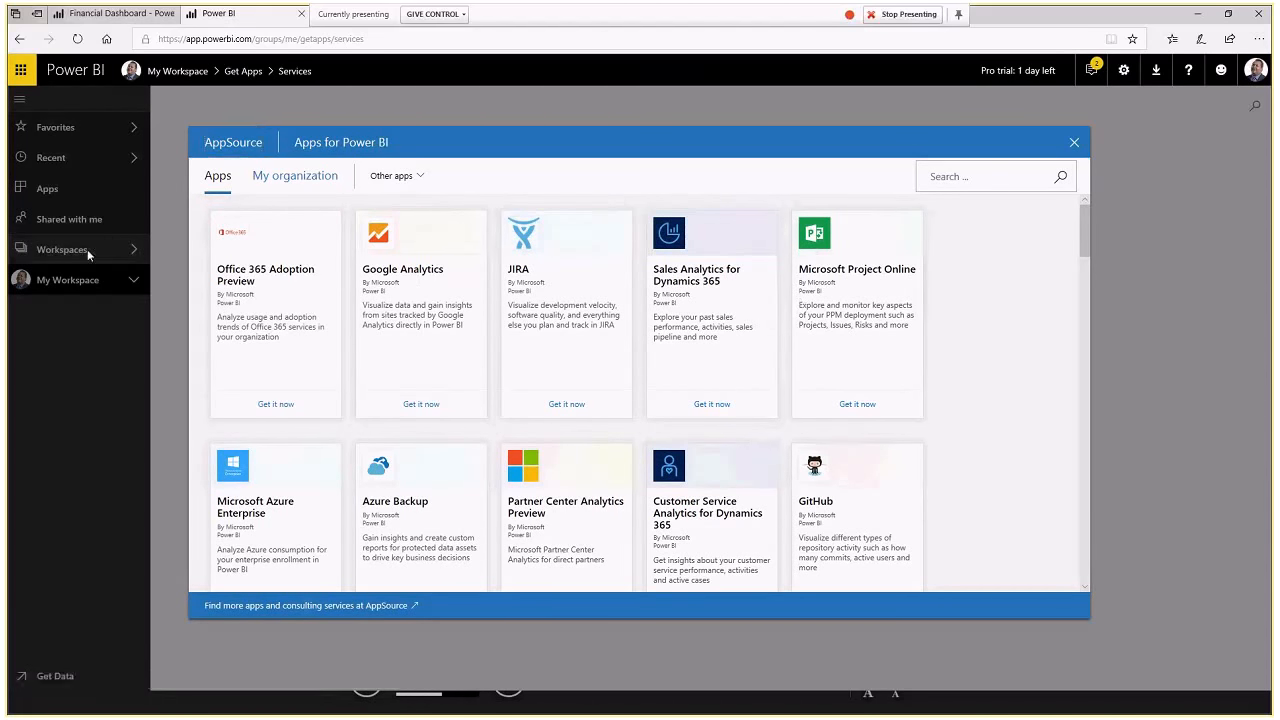
left_click(1074, 142)
- Open the Google Analytics dashboard from the installed apps
left_click(47, 188)
left_click(425, 207)
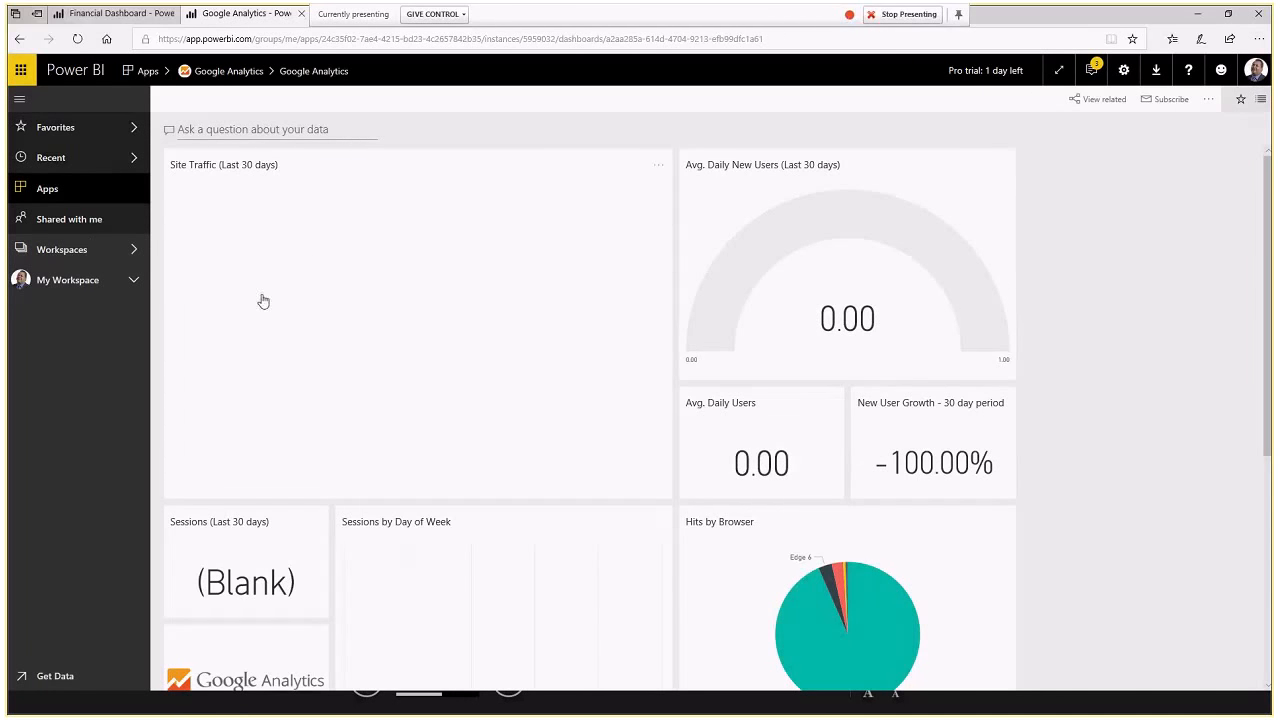
- Open the Google Analytics app workspace and expand its list of dashboards, reports, workbooks and datasets
left_click(103, 250)
left_click(213, 320)
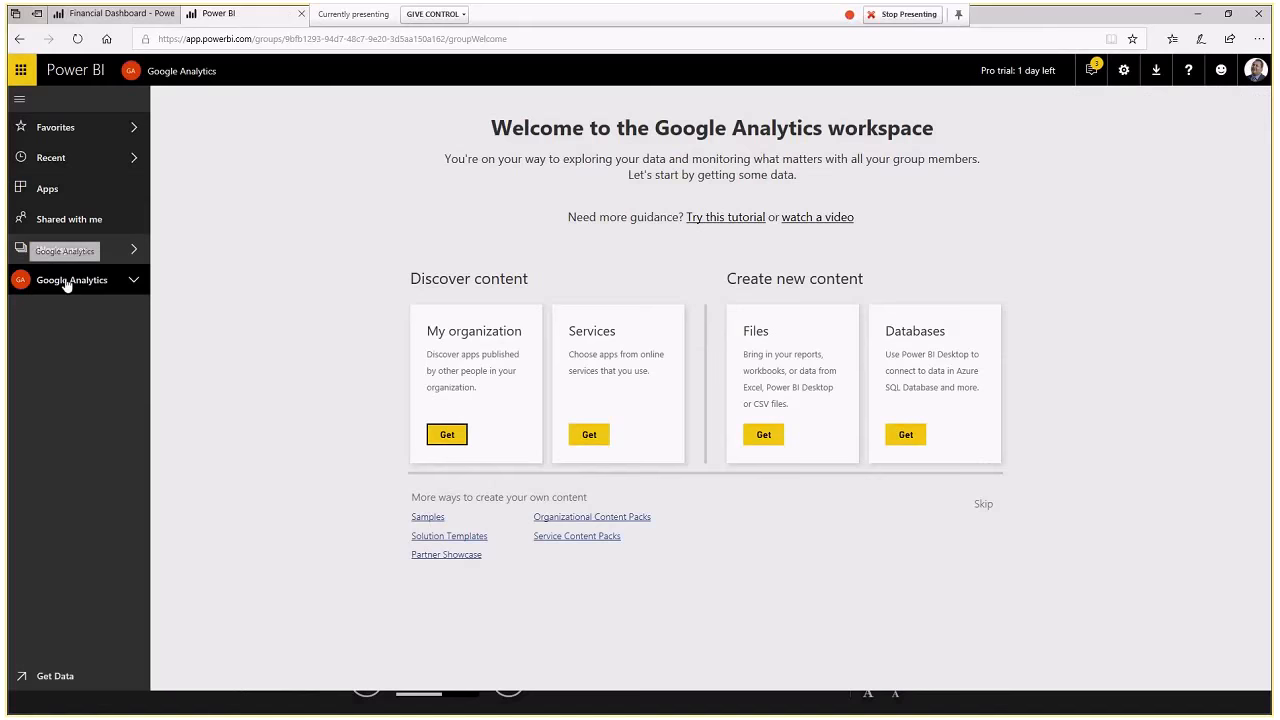
left_click(66, 283)
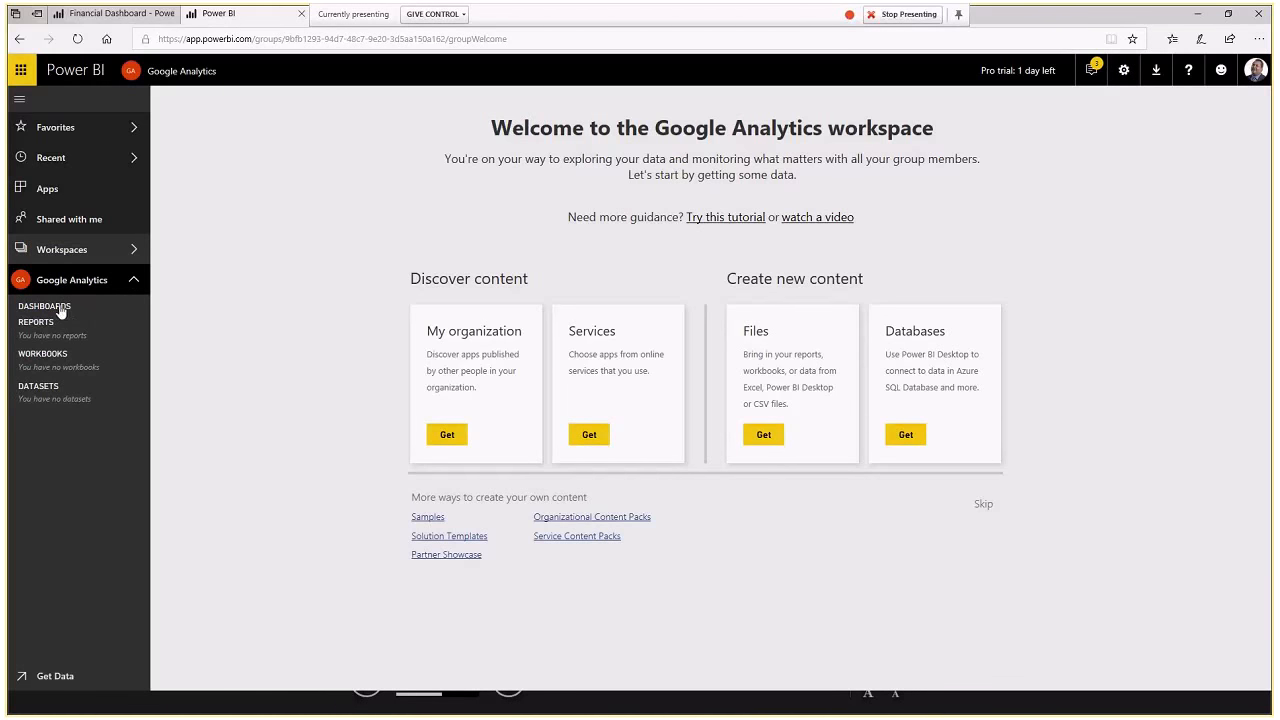
- Switch from the Google Analytics workspace to My Workspace, and return to the Google Analytics workspace
left_click(62, 252)
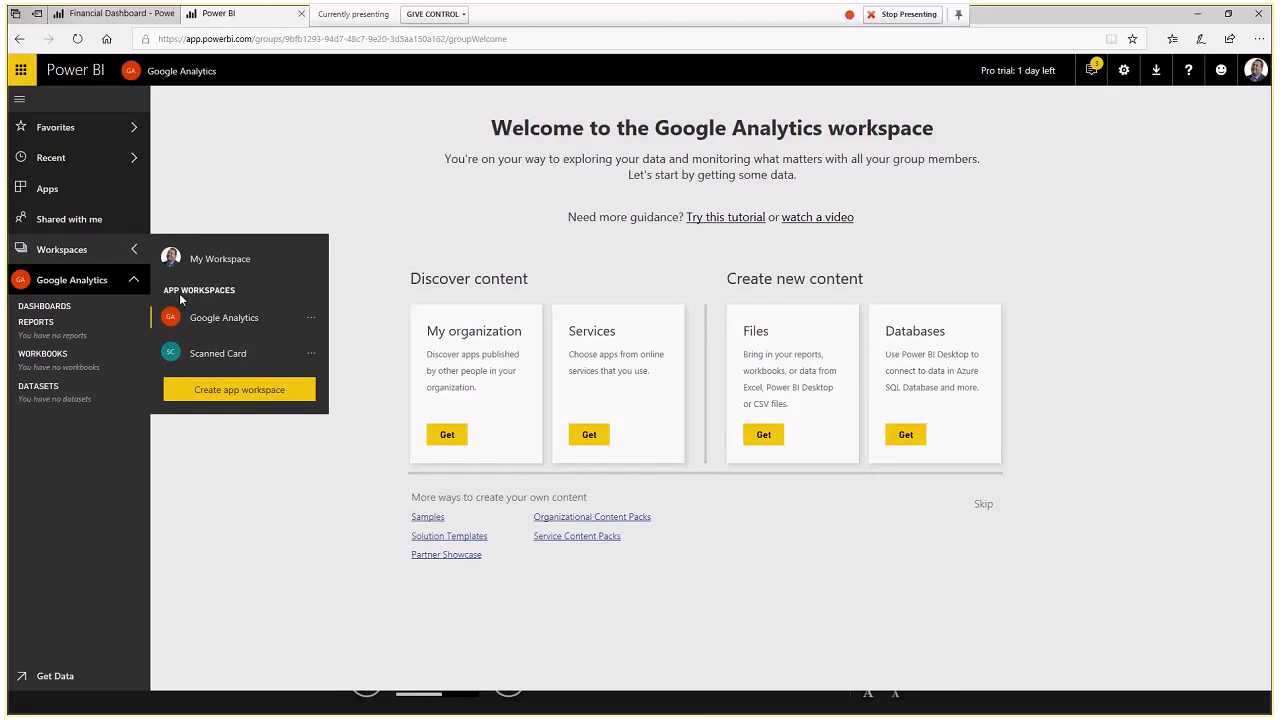
left_click(70, 283)
left_click(63, 252)
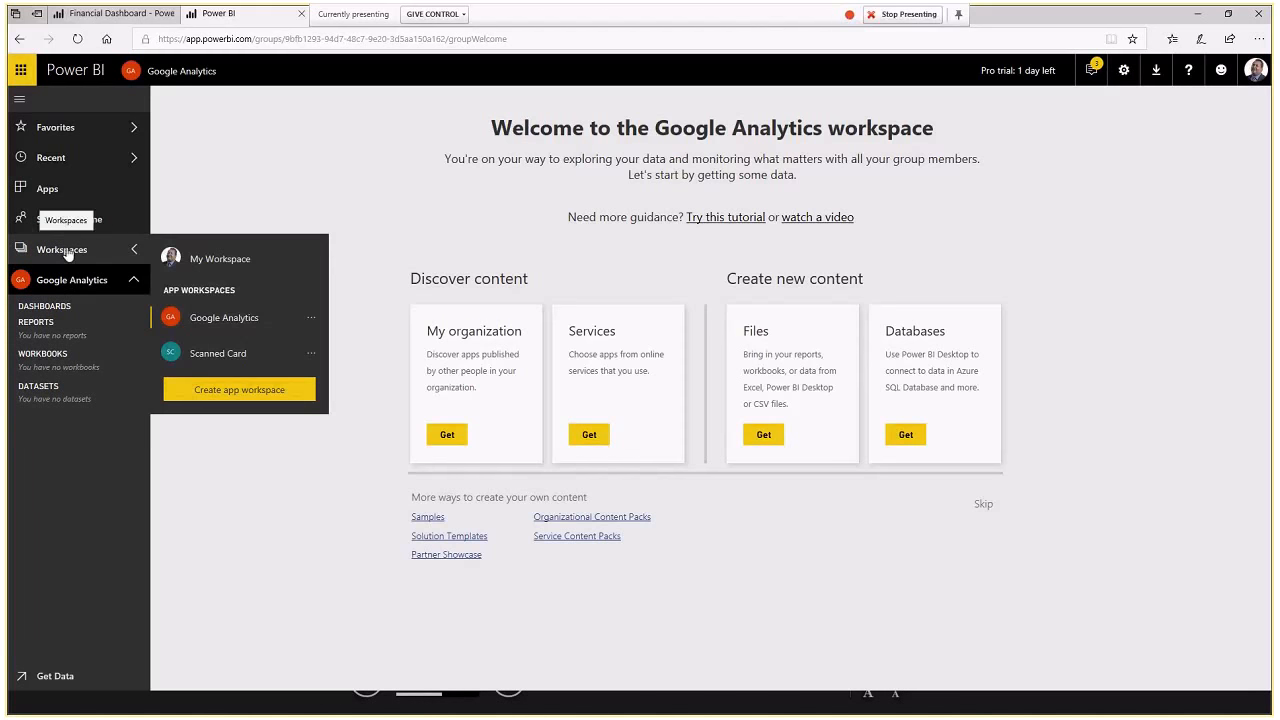
left_click(193, 258)
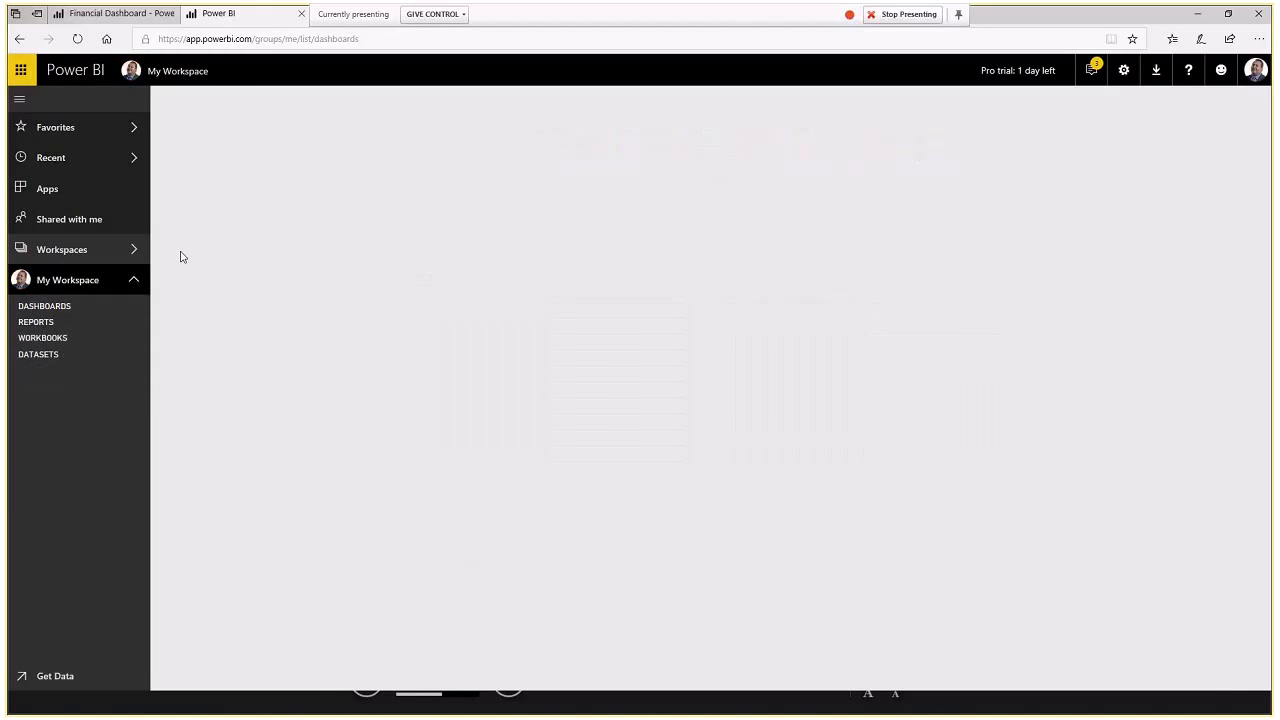
left_click(72, 252)
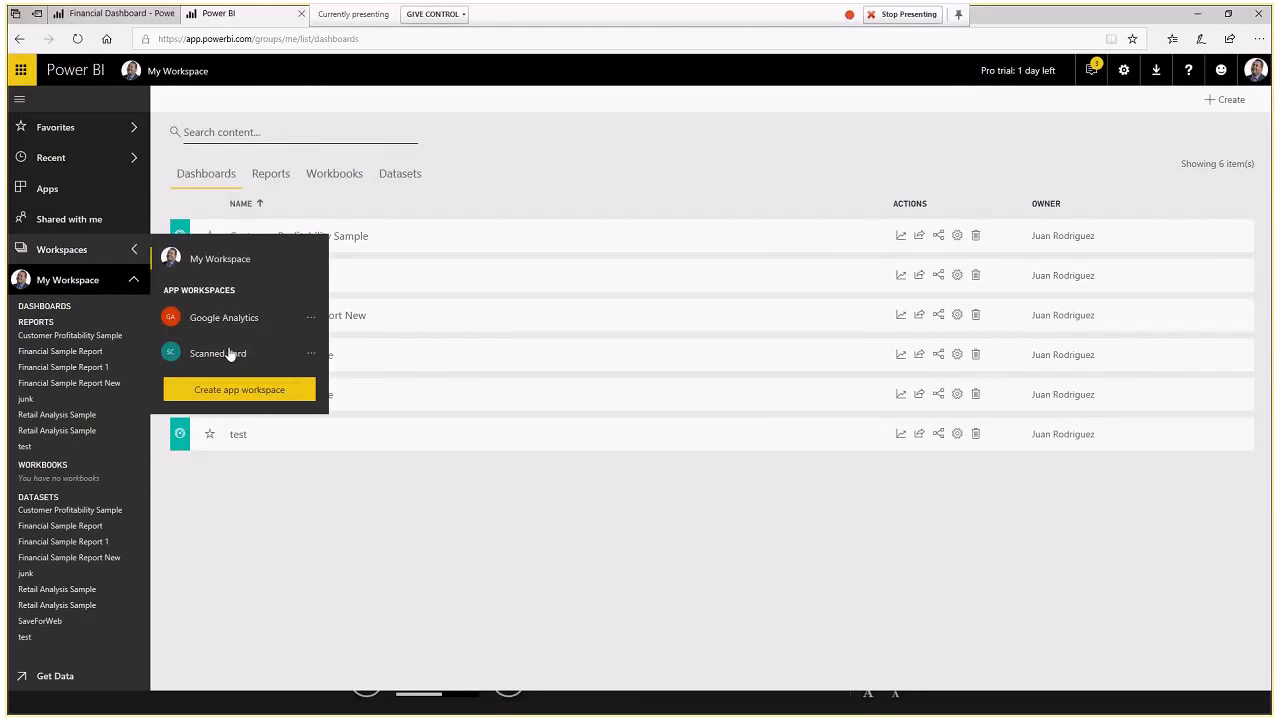
left_click(215, 320)
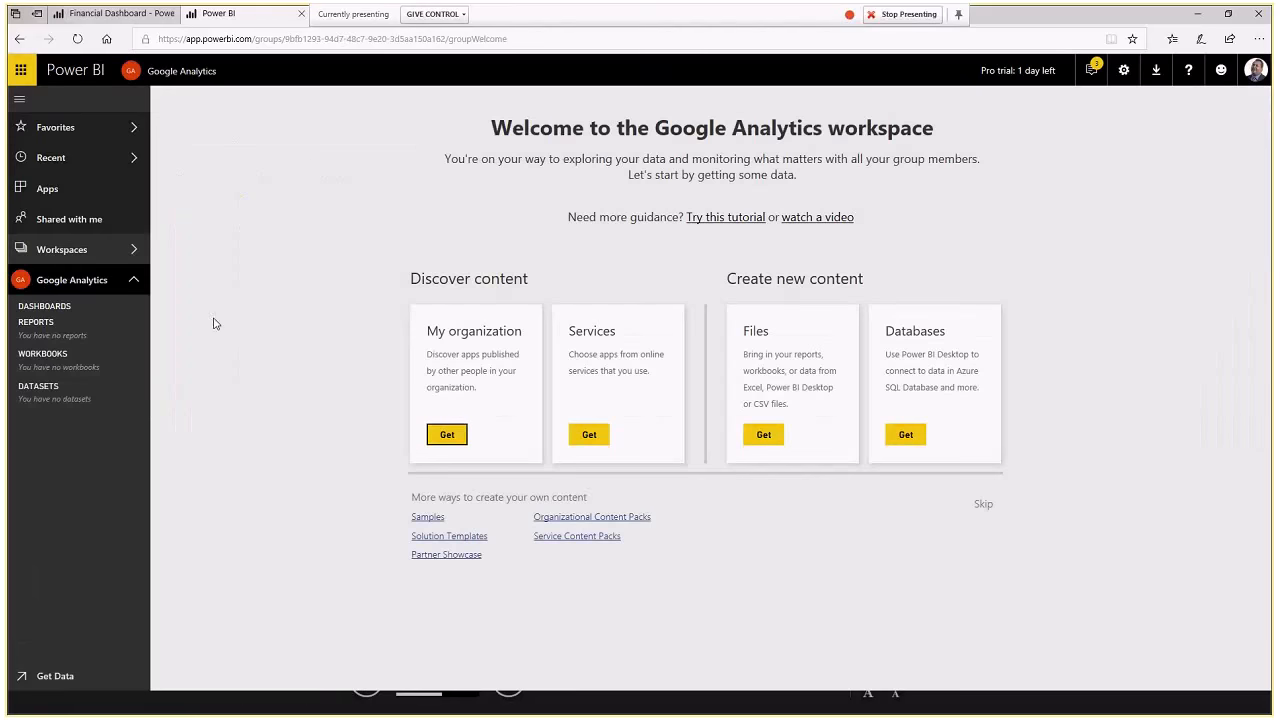
- Browse the online service apps available for Power BI in AppSource
left_click(589, 435)
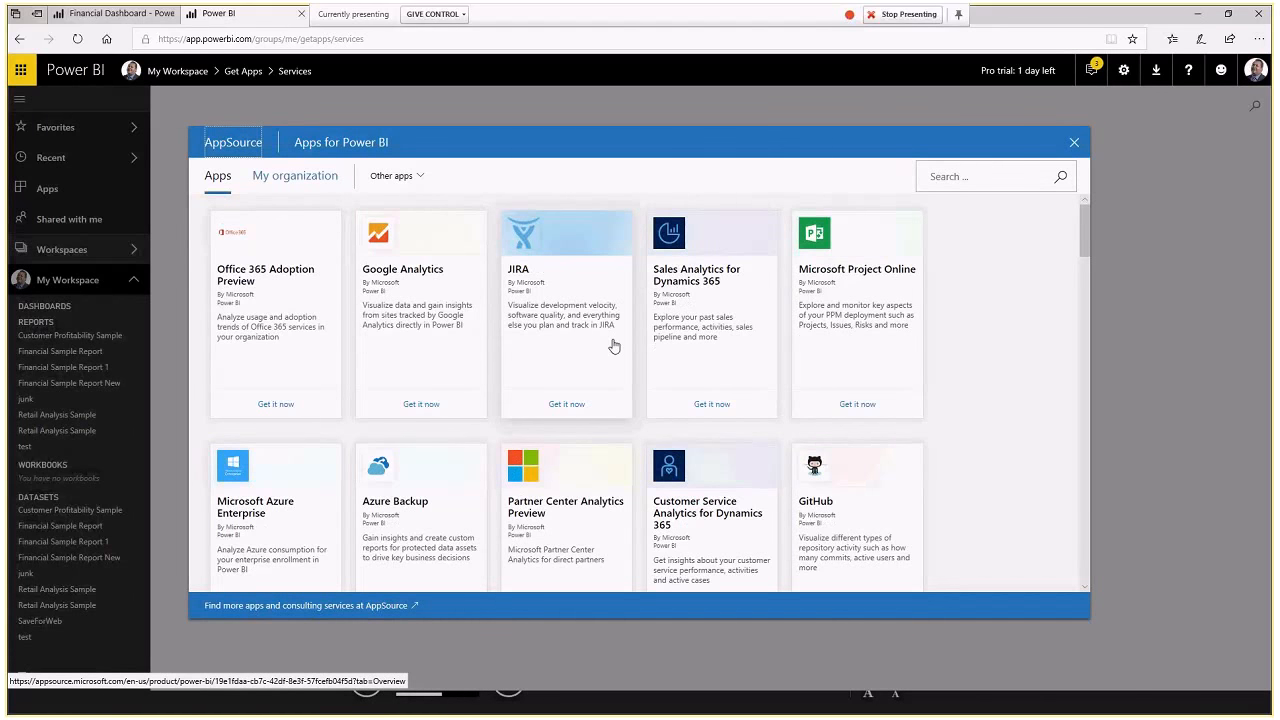
scroll(580, 390, "down", 1)
scroll(553, 421, "down", 1)
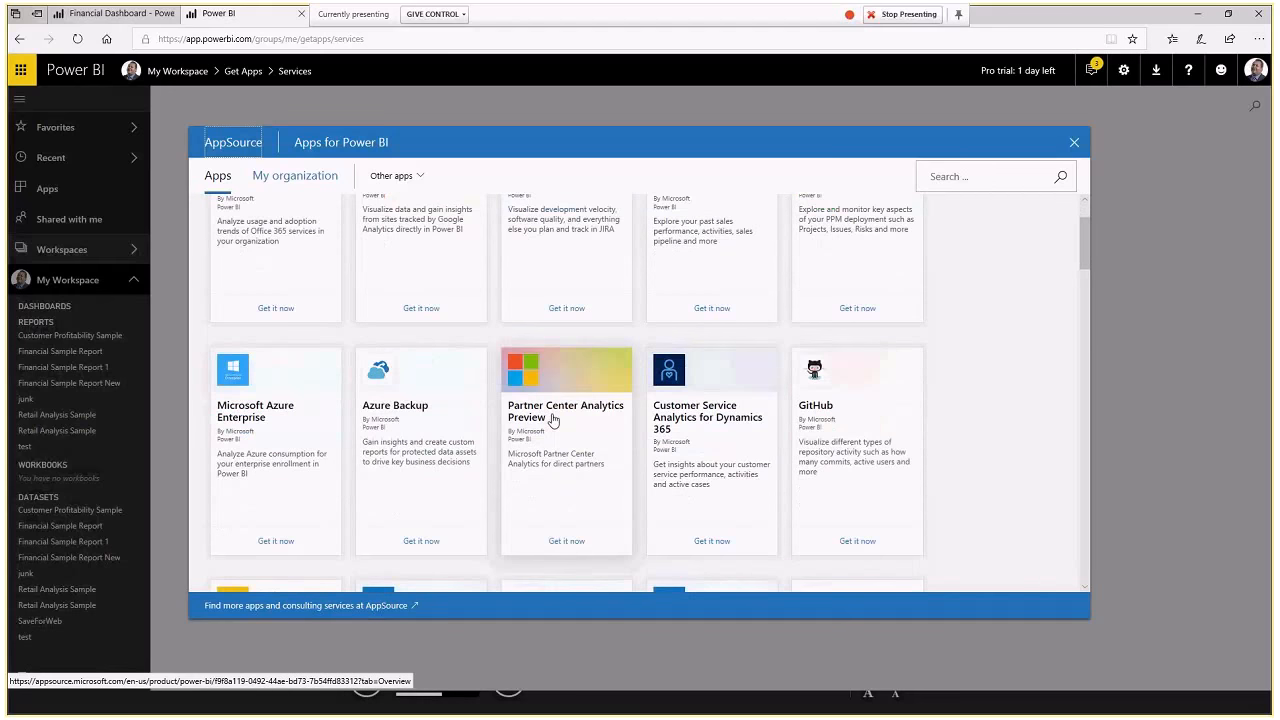
scroll(553, 421, "down", 1)
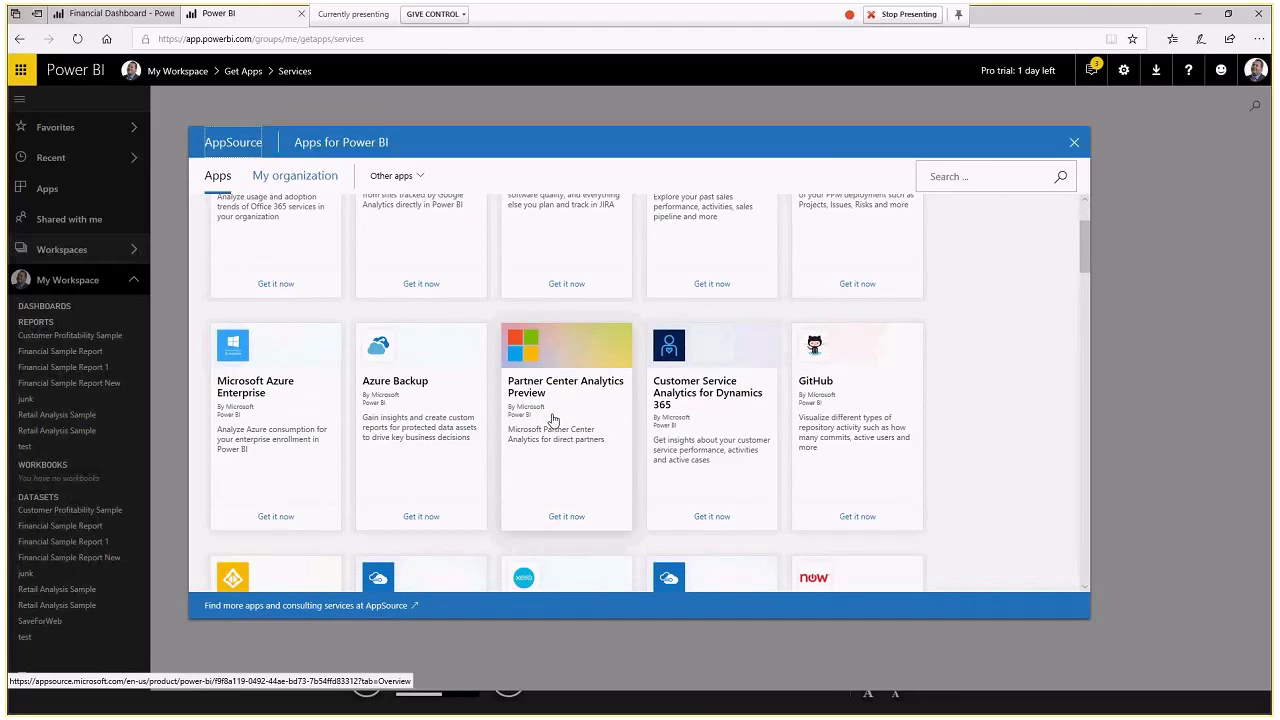
scroll(553, 421, "down", 1)
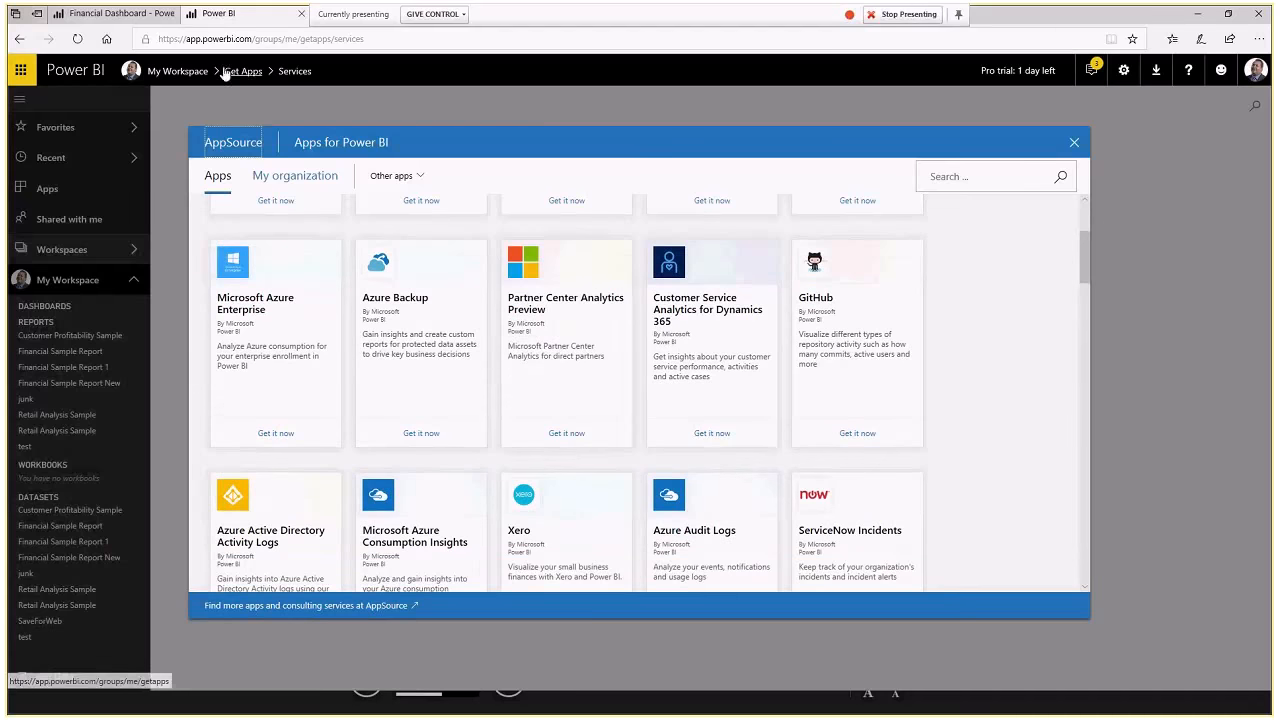
scroll(506, 389, "down", 1)
scroll(708, 478, "down", 1)
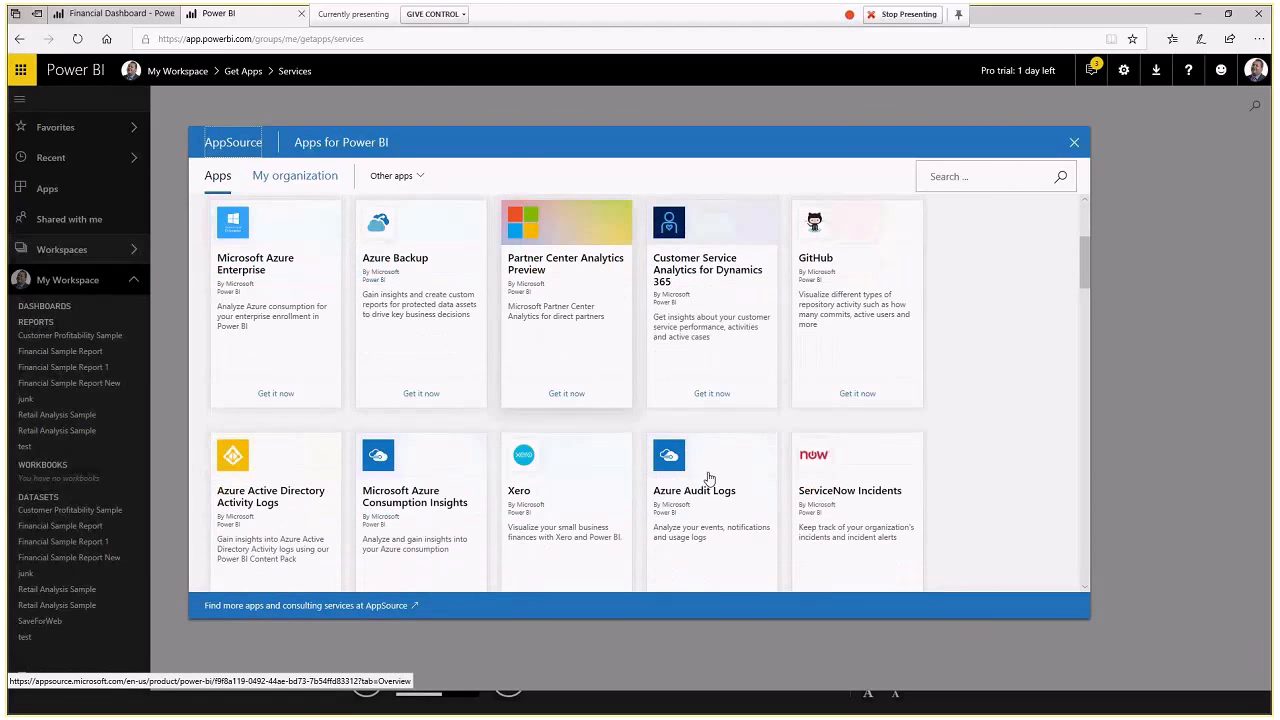
left_click_drag(1085, 265, 1074, 137)
scroll(914, 400, "down", 1)
- Close the AppSource list and view the Databases & More sources offered under Get Data
left_click(1074, 142)
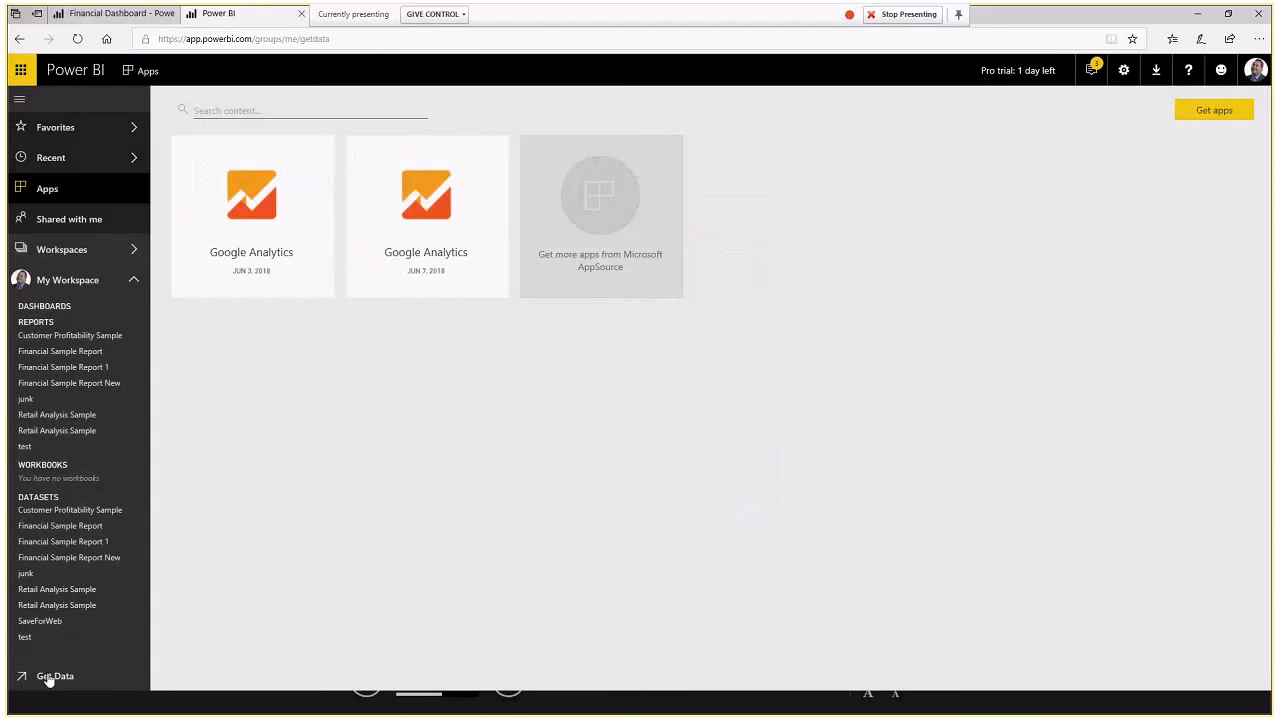
left_click(907, 415)
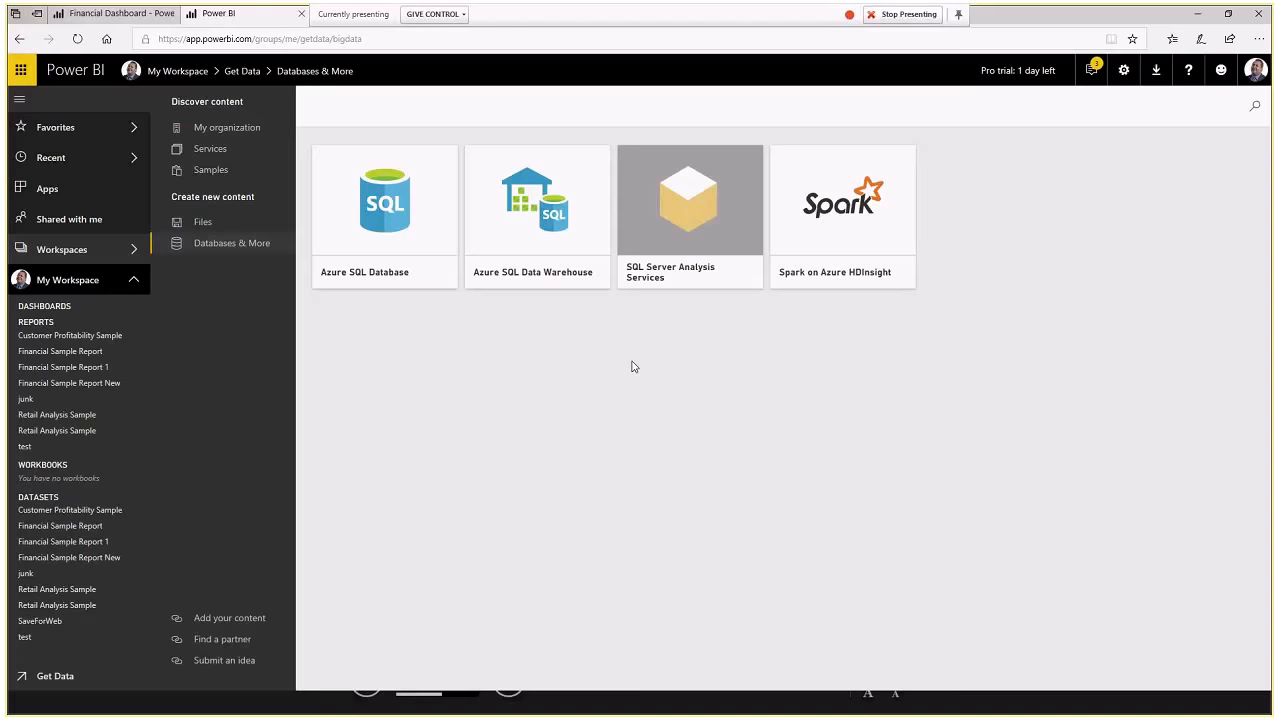
- Switch to the PowerPoint slide show and advance to the closing Q & A slide
key("alt+Tab")
key("alt+Tab")
key("alt+Tab")
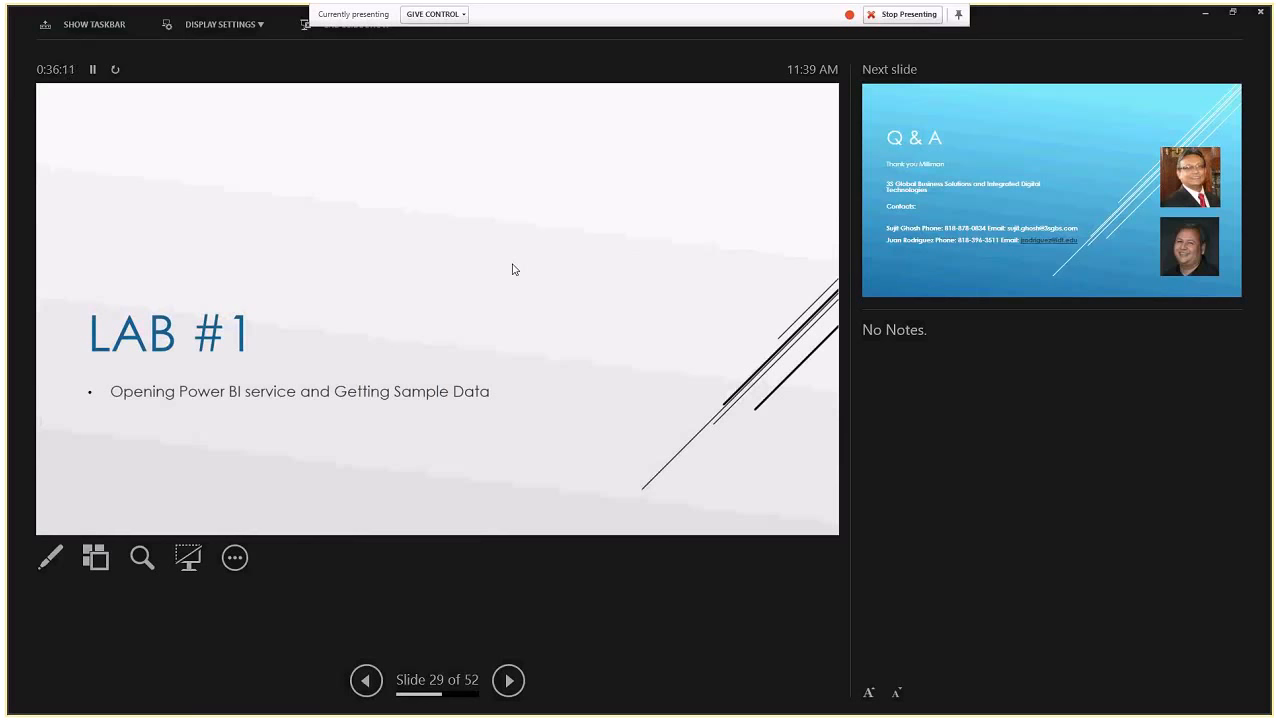
left_click(510, 681)
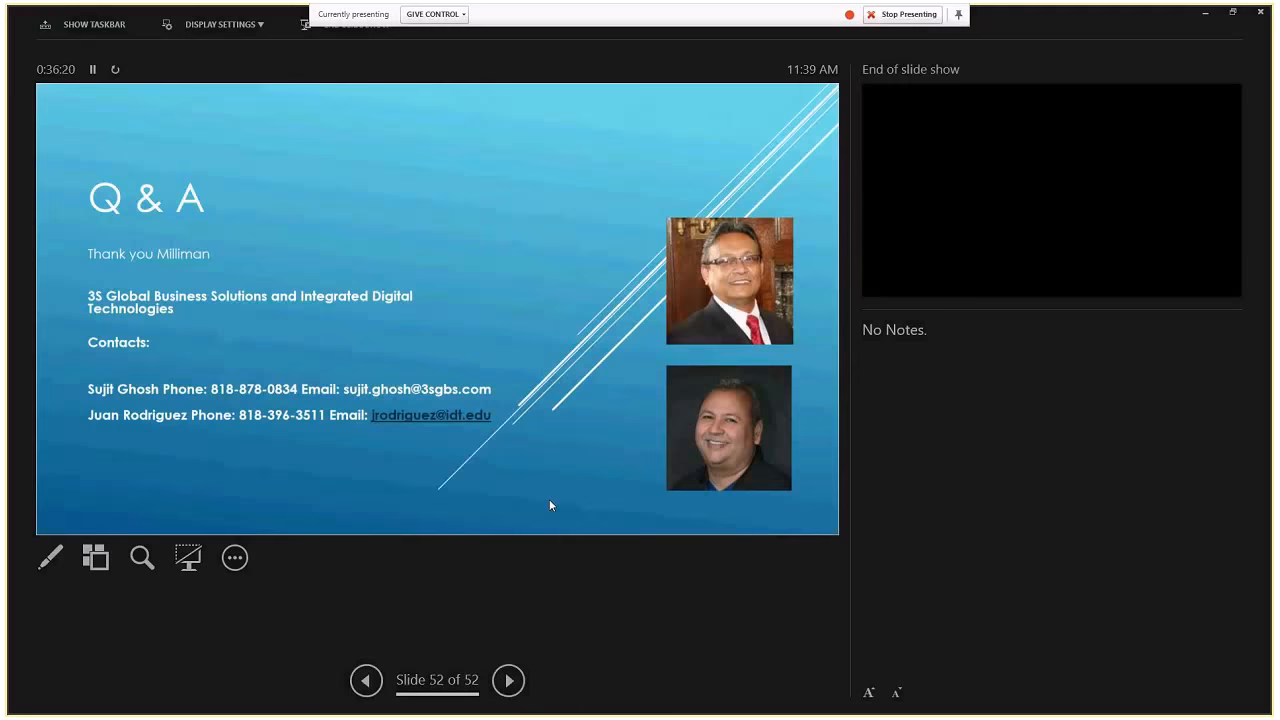